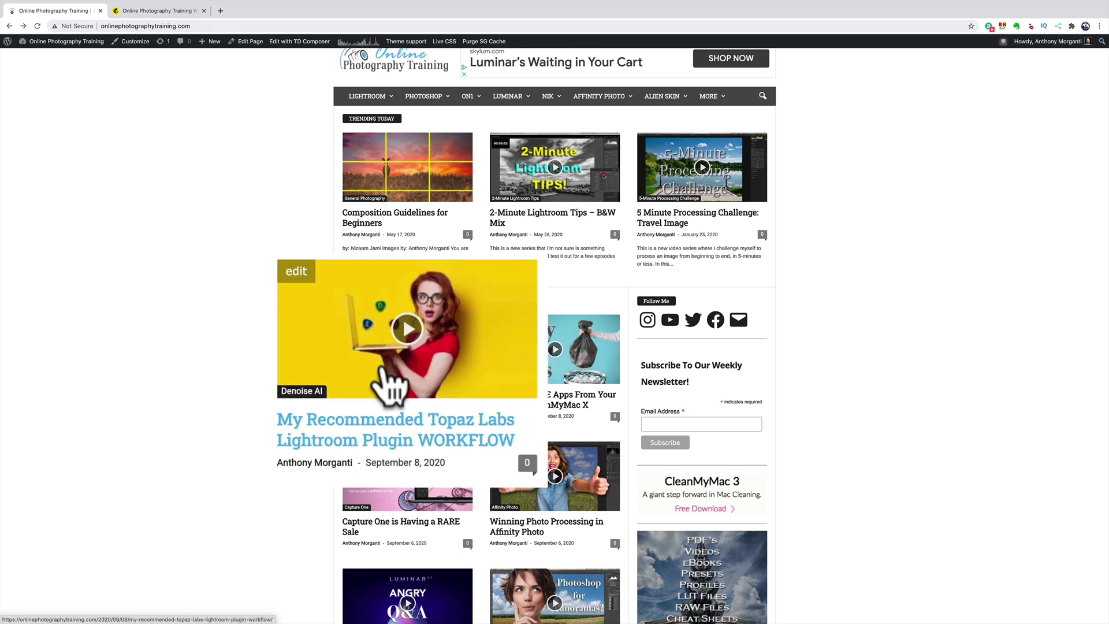
Open the 'My Recommended Topaz Labs Lightroom Plugin WORKFLOW' article from the home page.
left_click(372, 418)
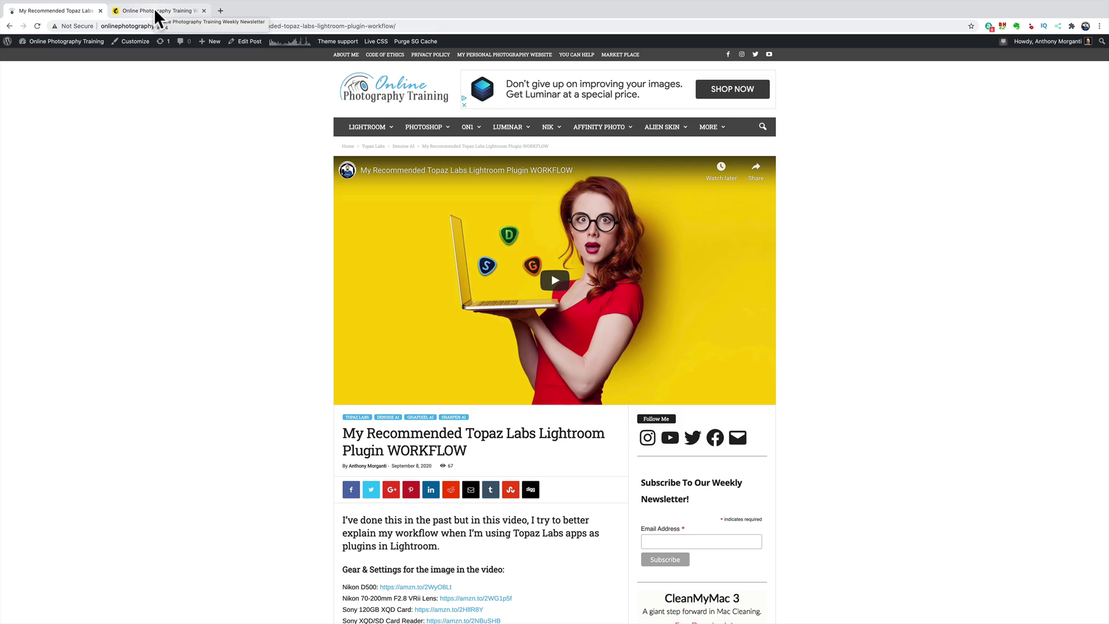
left_click(153, 9)
scroll(318, 266, "down", 10)
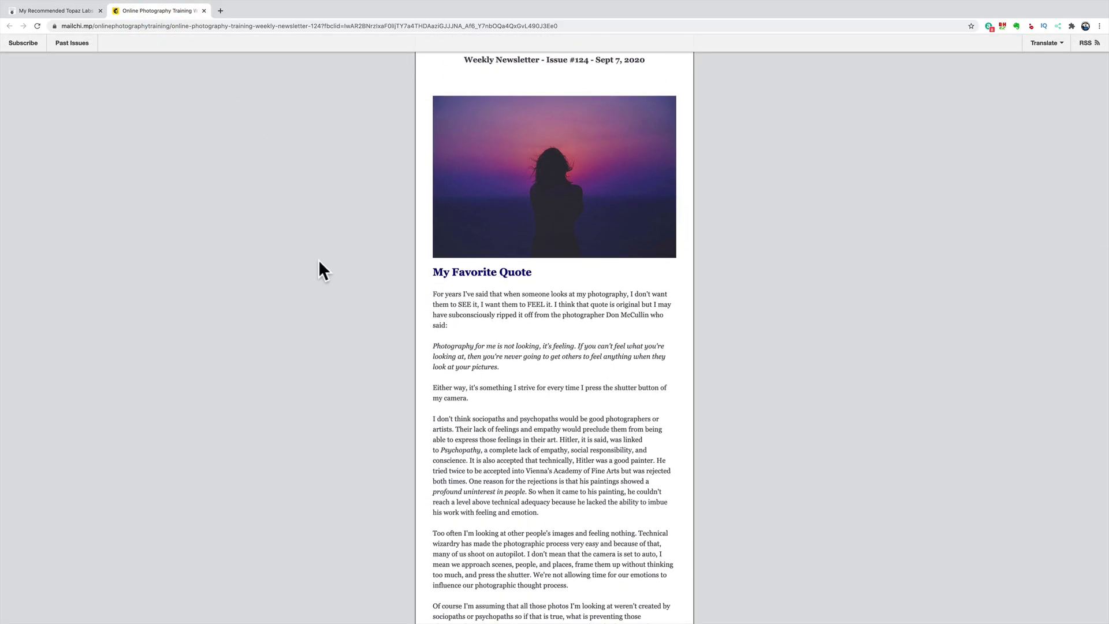
scroll(319, 261, "down", 8)
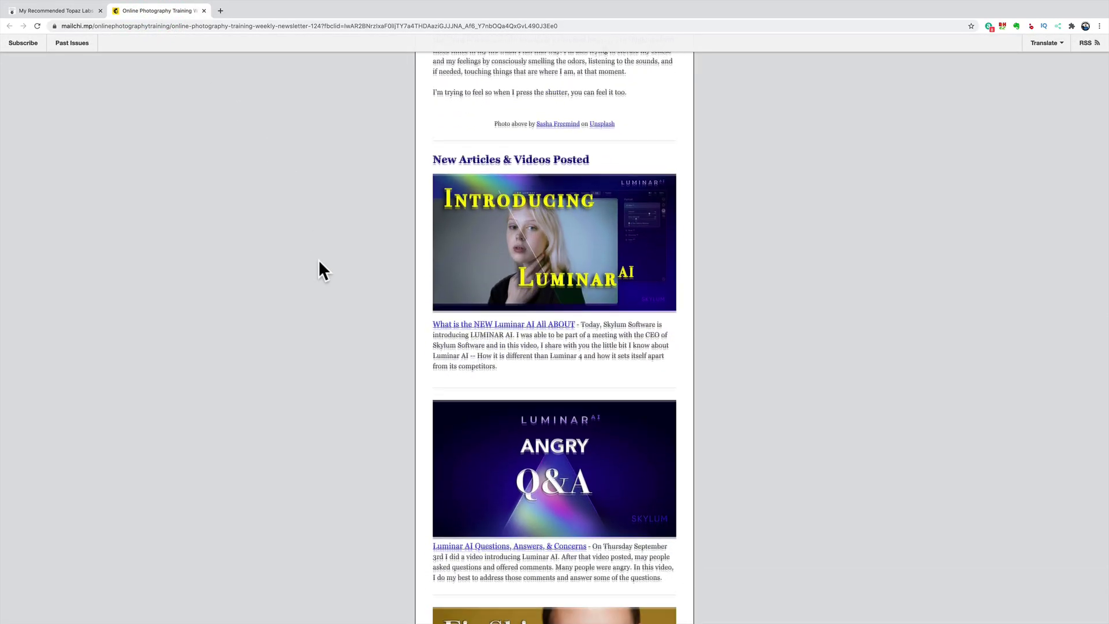
scroll(370, 283, "down", 6)
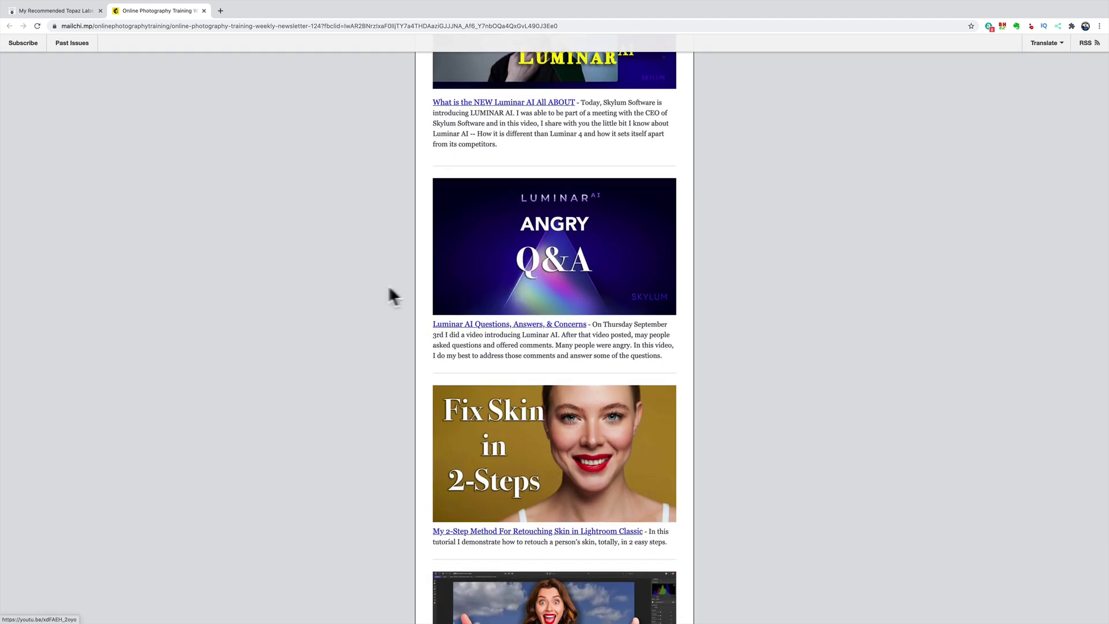
scroll(369, 359, "down", 5)
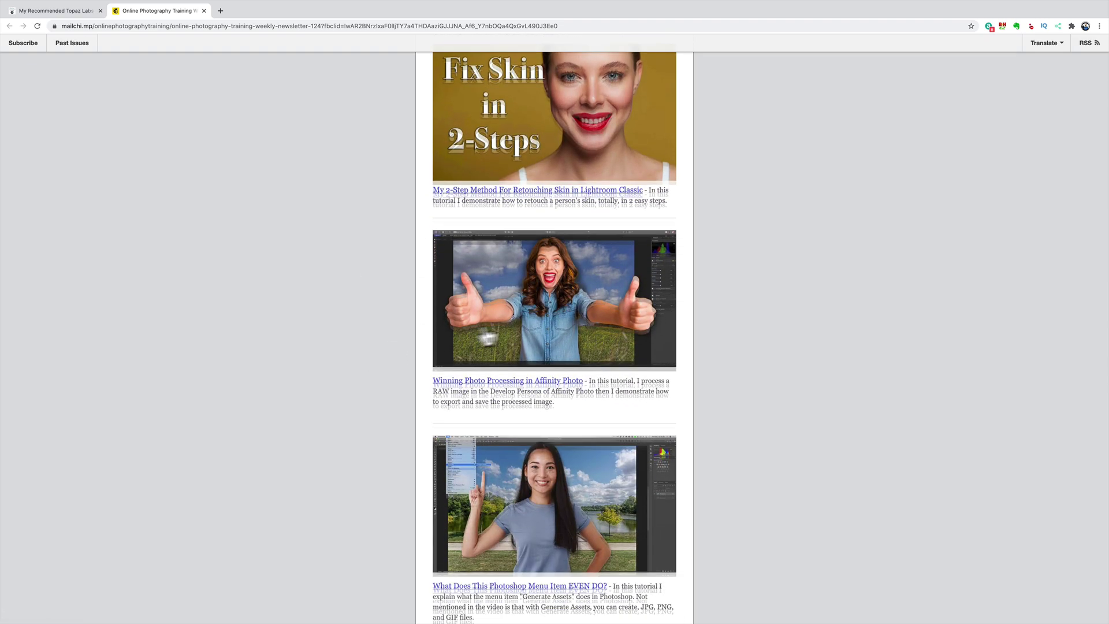
scroll(345, 343, "down", 6)
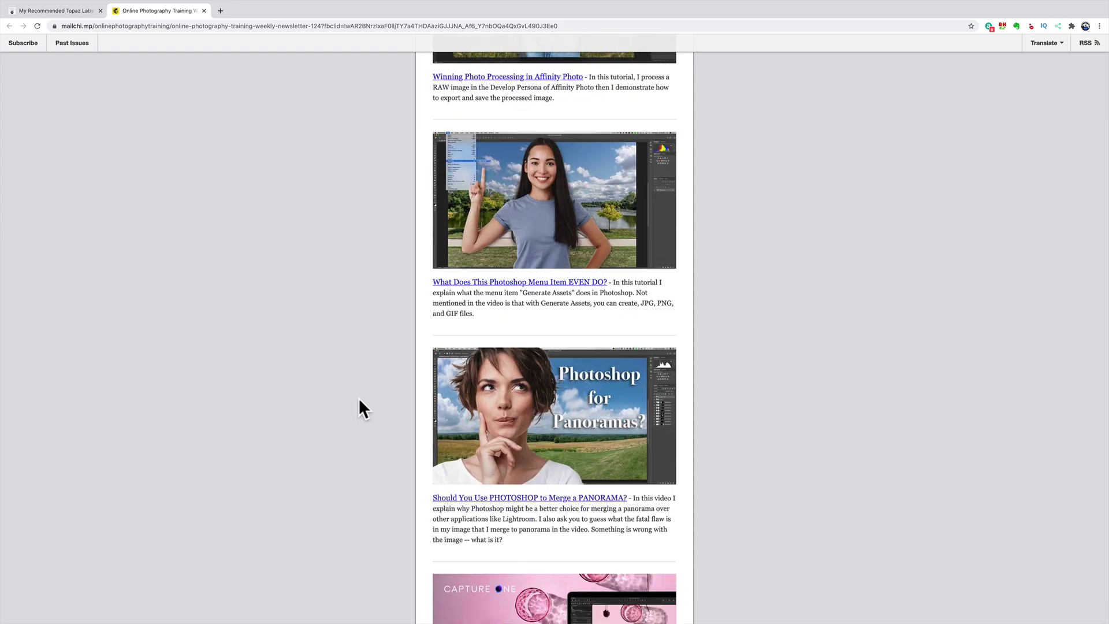
scroll(478, 331, "up", 10)
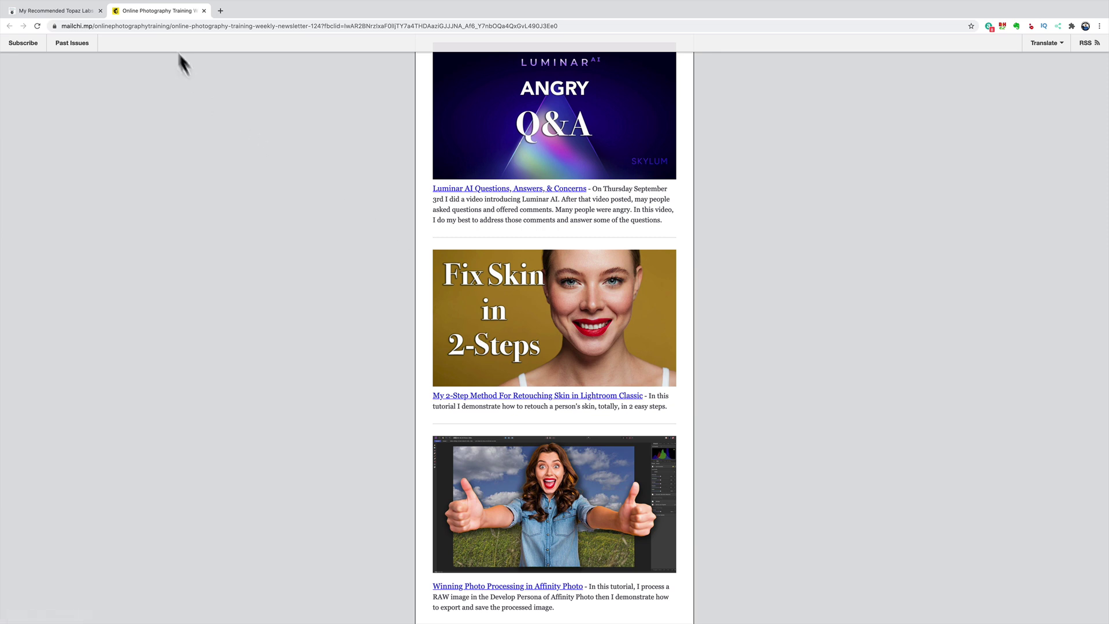
left_click(52, 8)
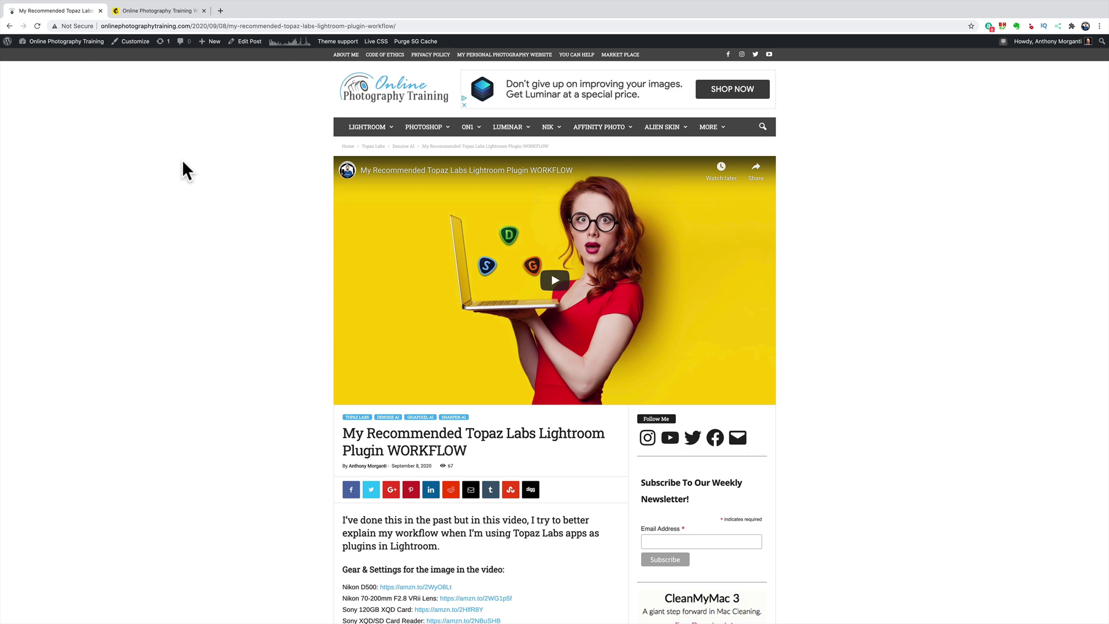
Look over the weekly newsletter tab, then return to the Topaz Labs article tab.
left_click(178, 10)
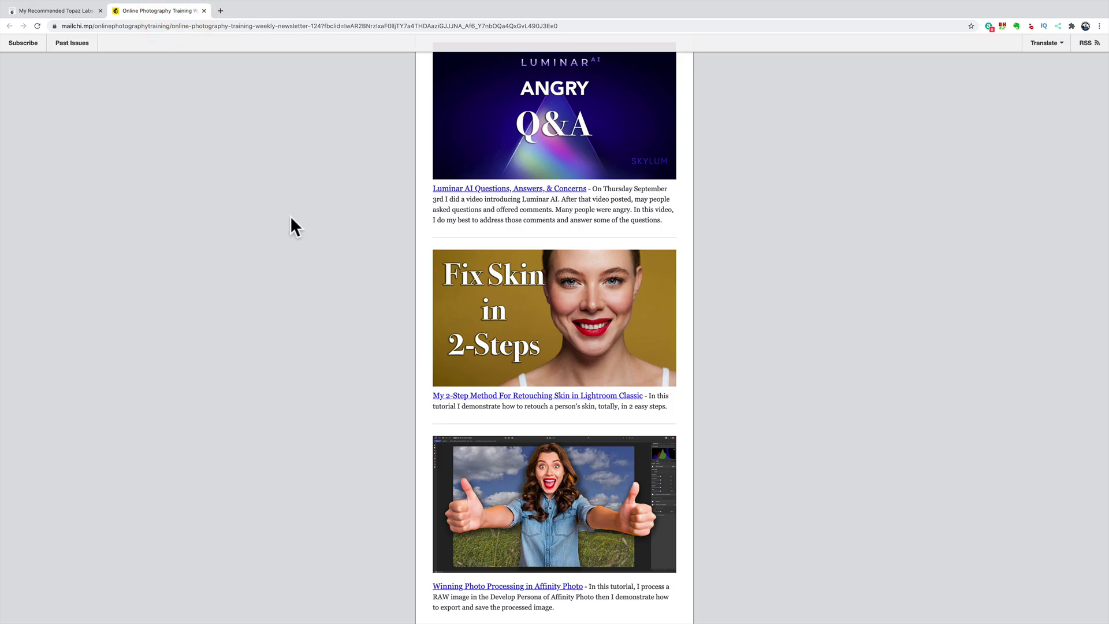
scroll(289, 225, "up", 3)
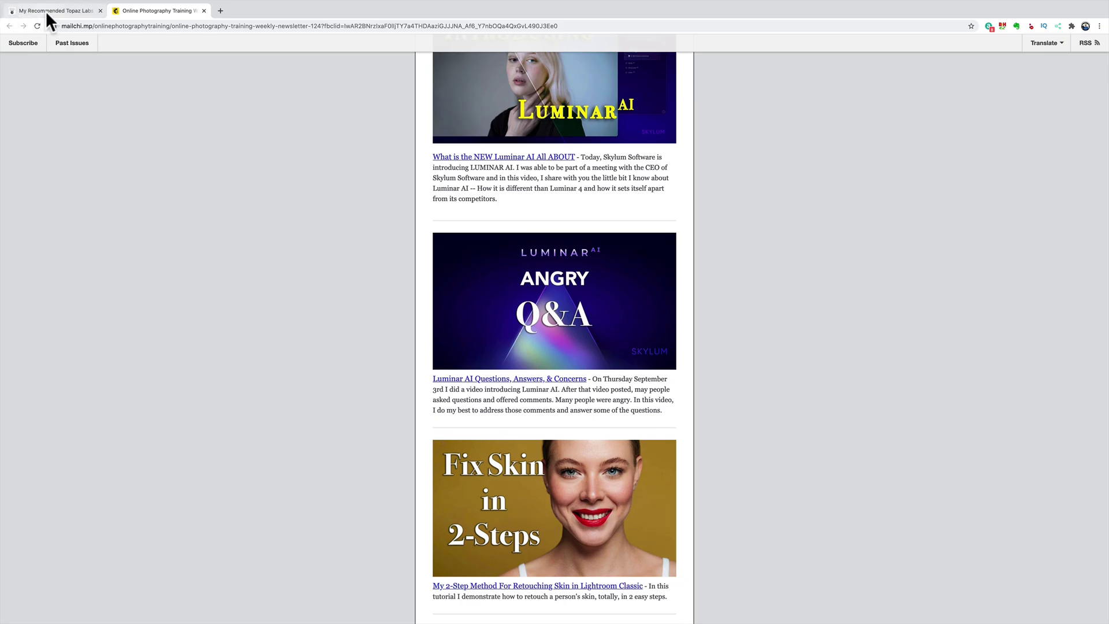
left_click(51, 12)
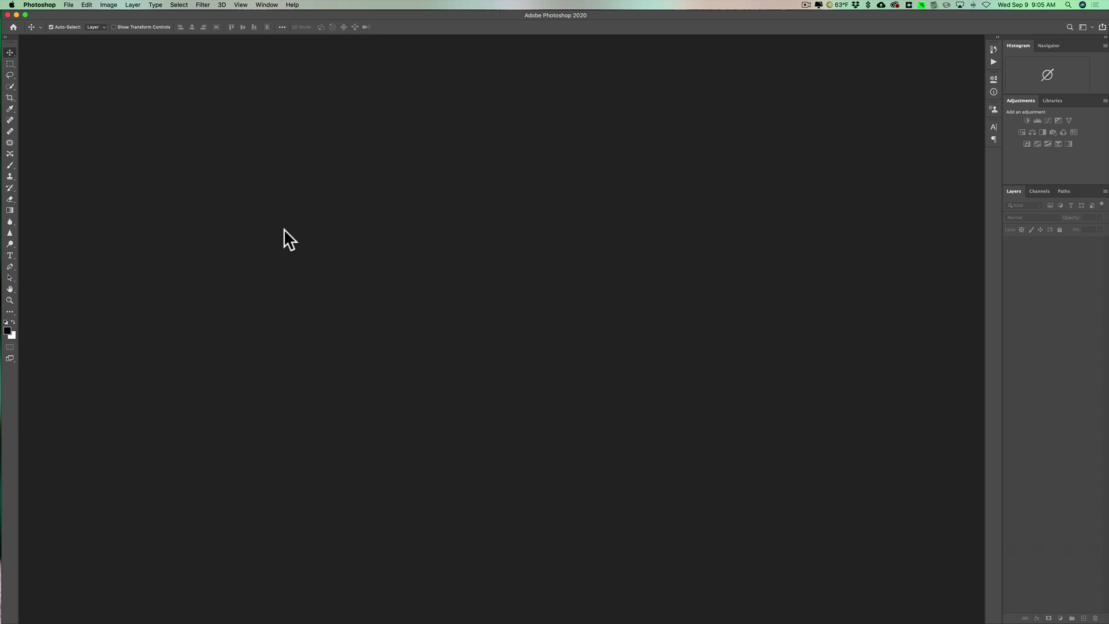
Minimize Photoshop, open Hero Images, and select Affinity, Luminar Intro and Panorama images.
left_click(16, 15)
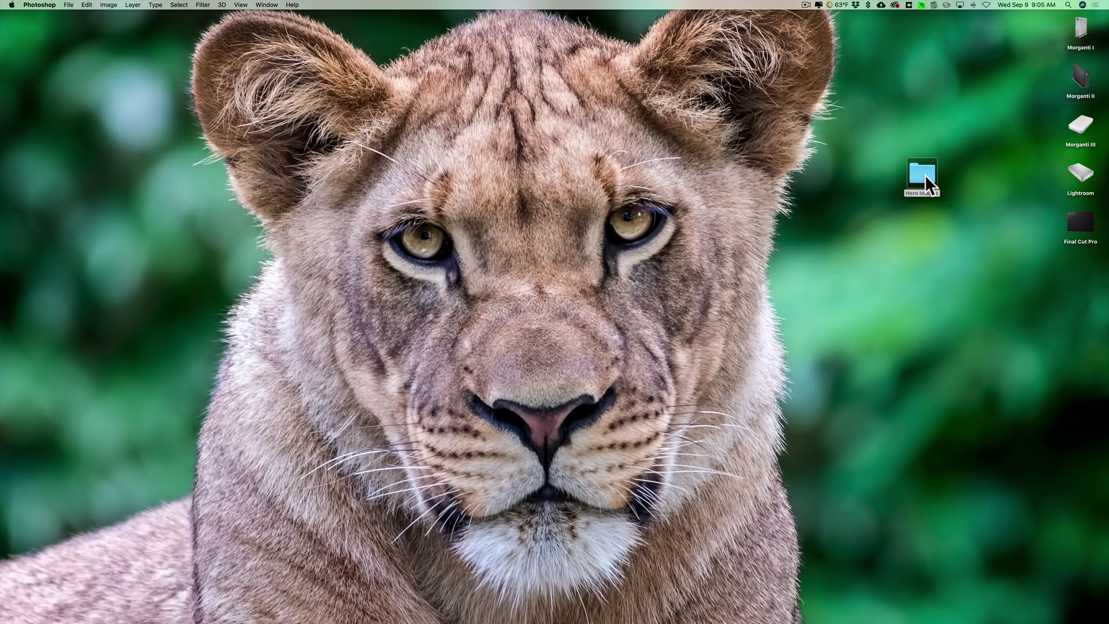
double_click(924, 174)
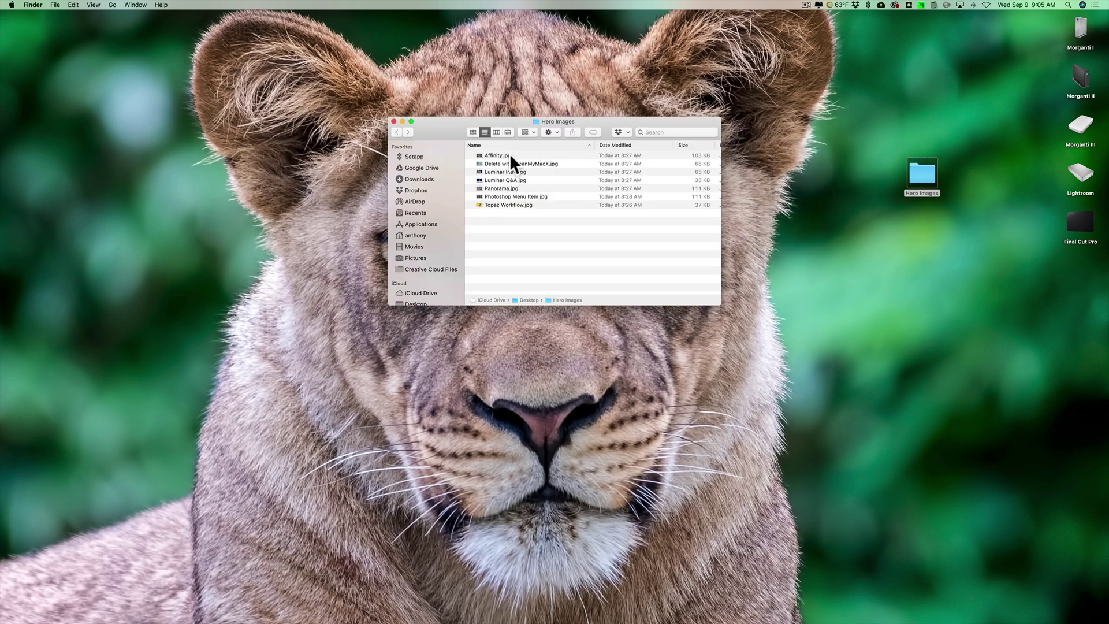
left_click(510, 154)
left_click(509, 167)
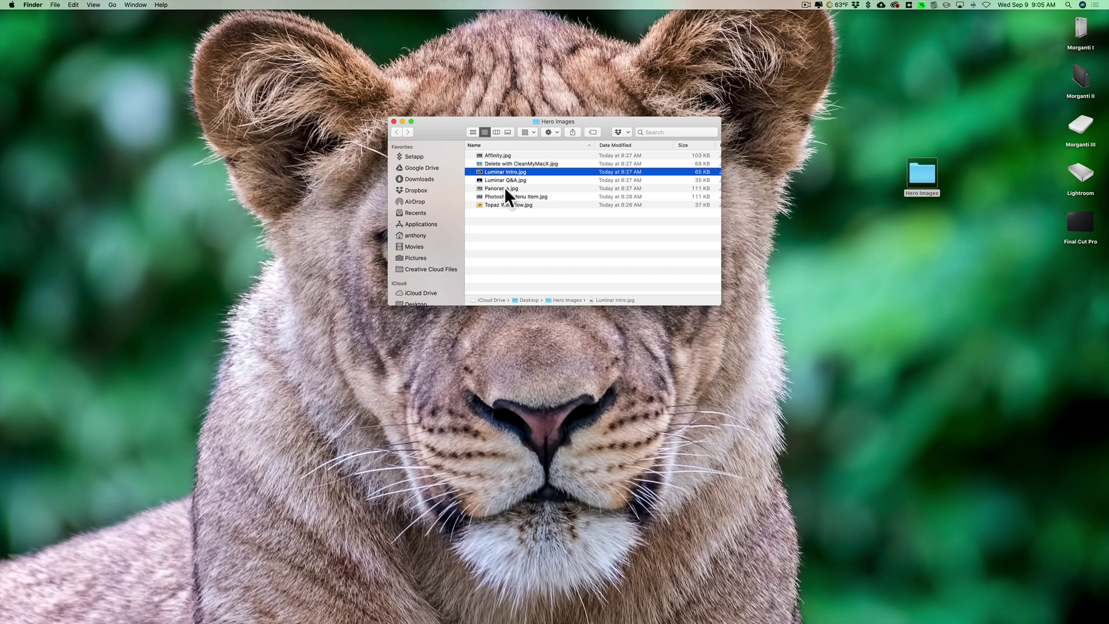
left_click(505, 189)
Quick Look Panorama.jpg, then close the preview and the Hero Images window.
key("space")
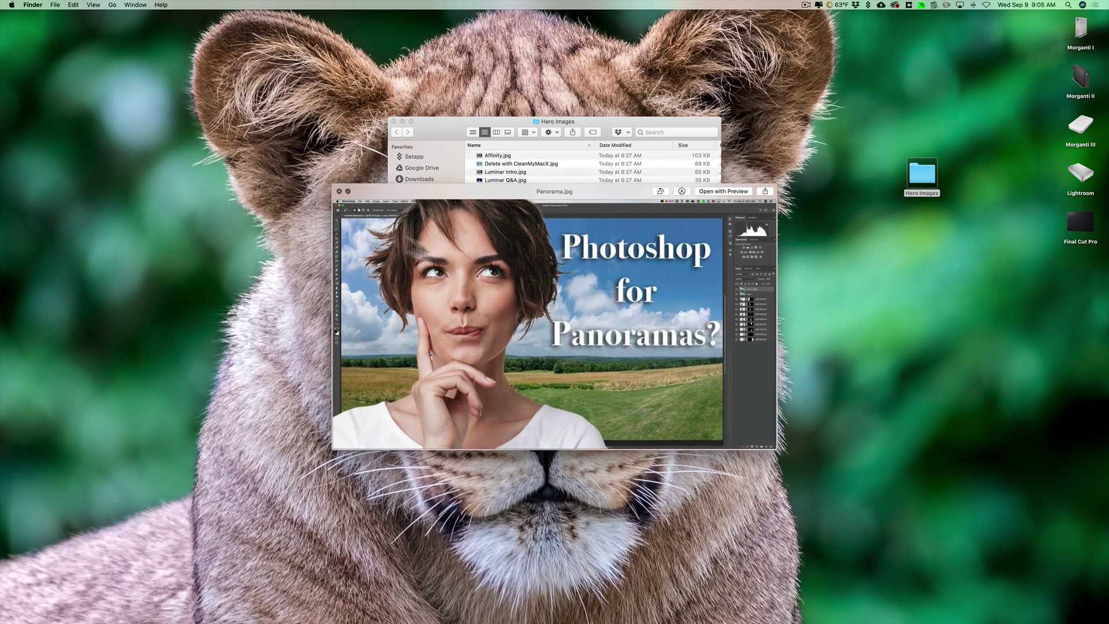
left_click(339, 191)
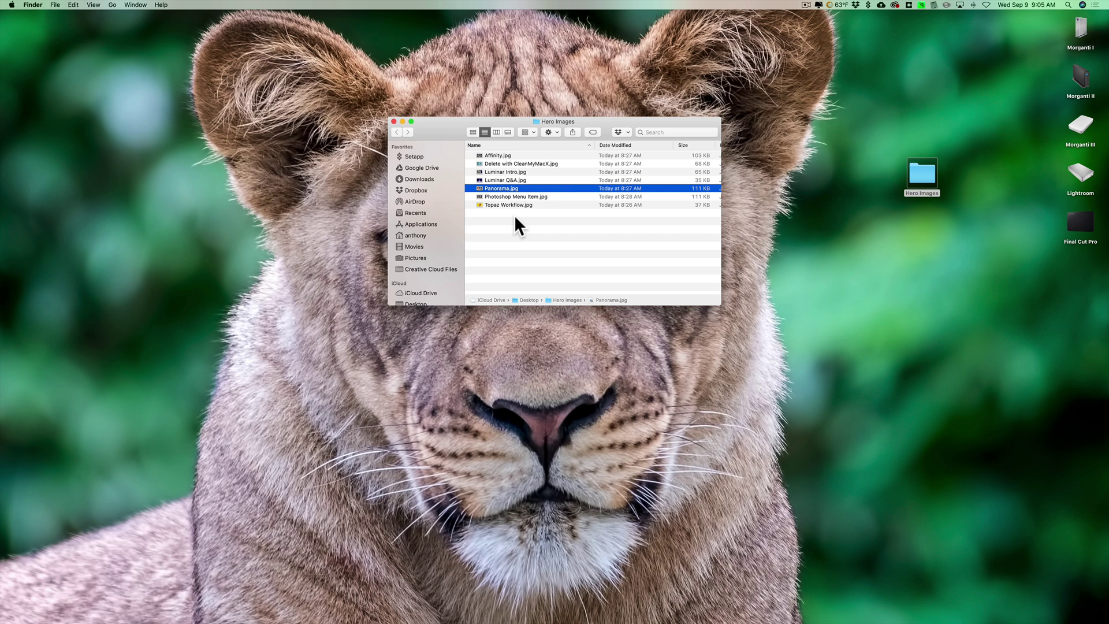
left_click(394, 121)
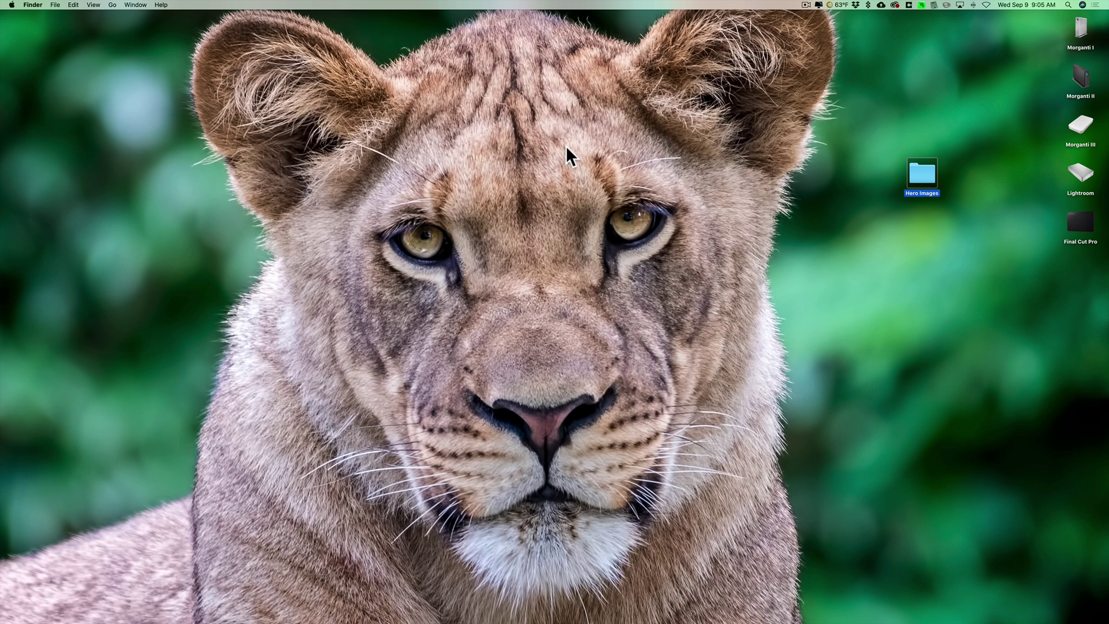
Bring Photoshop 2020 forward and launch File > Scripts > Image Processor.
mouse_move(661, 617)
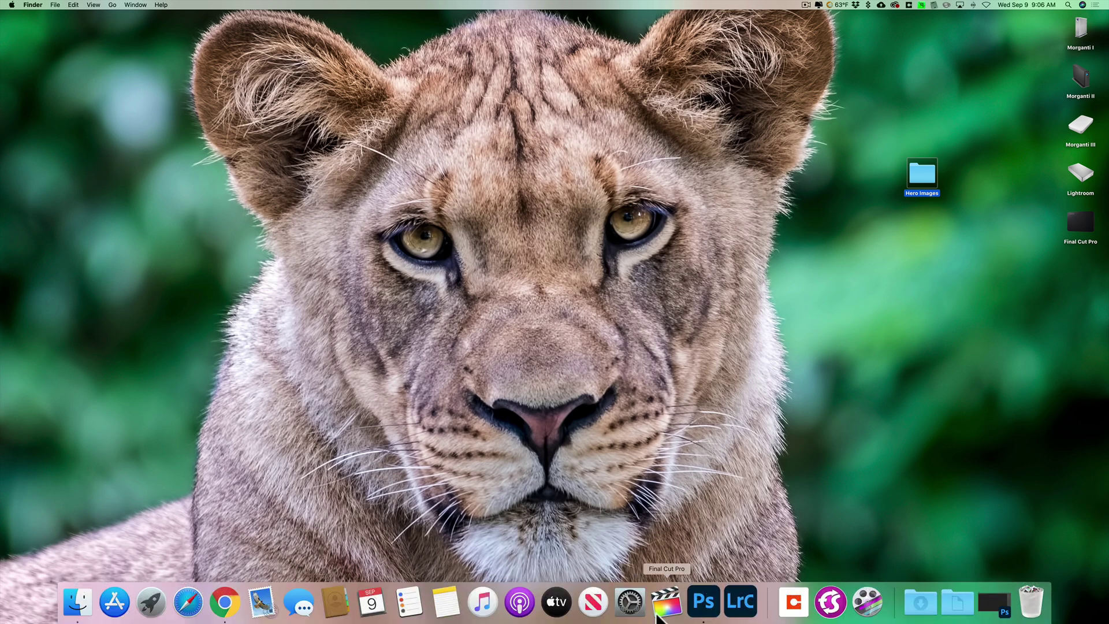
left_click(702, 611)
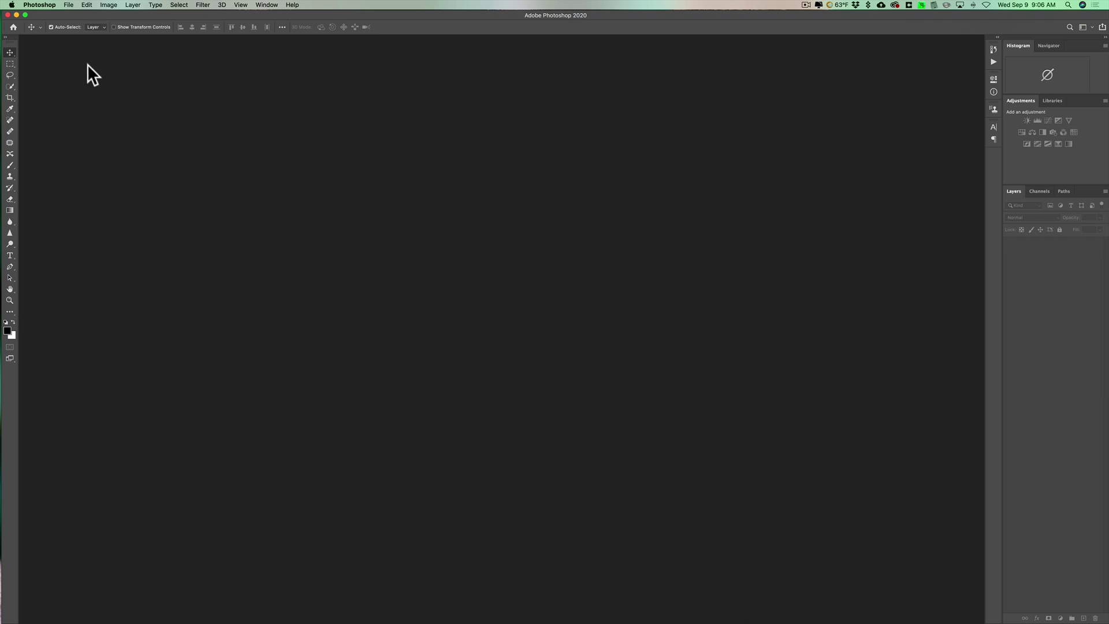
left_click(69, 5)
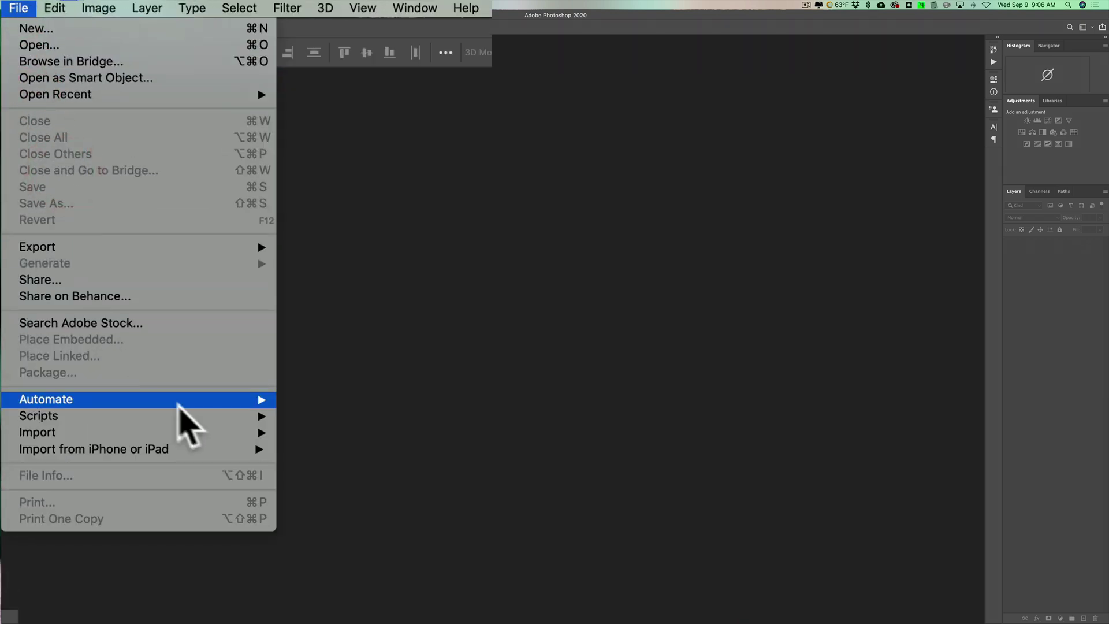
mouse_move(160, 207)
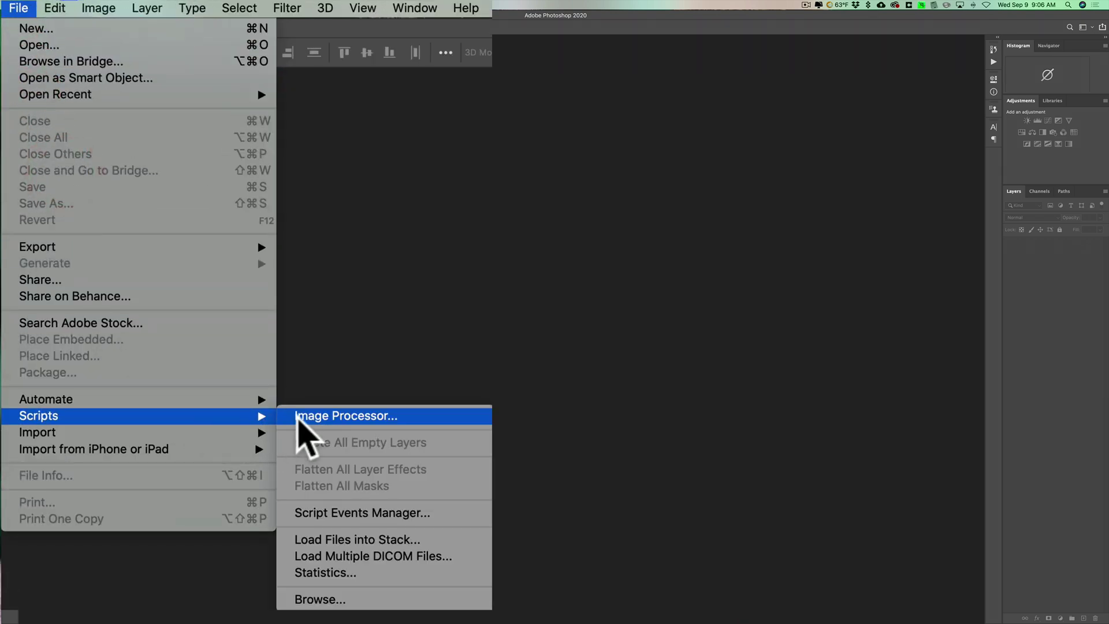
left_click(379, 417)
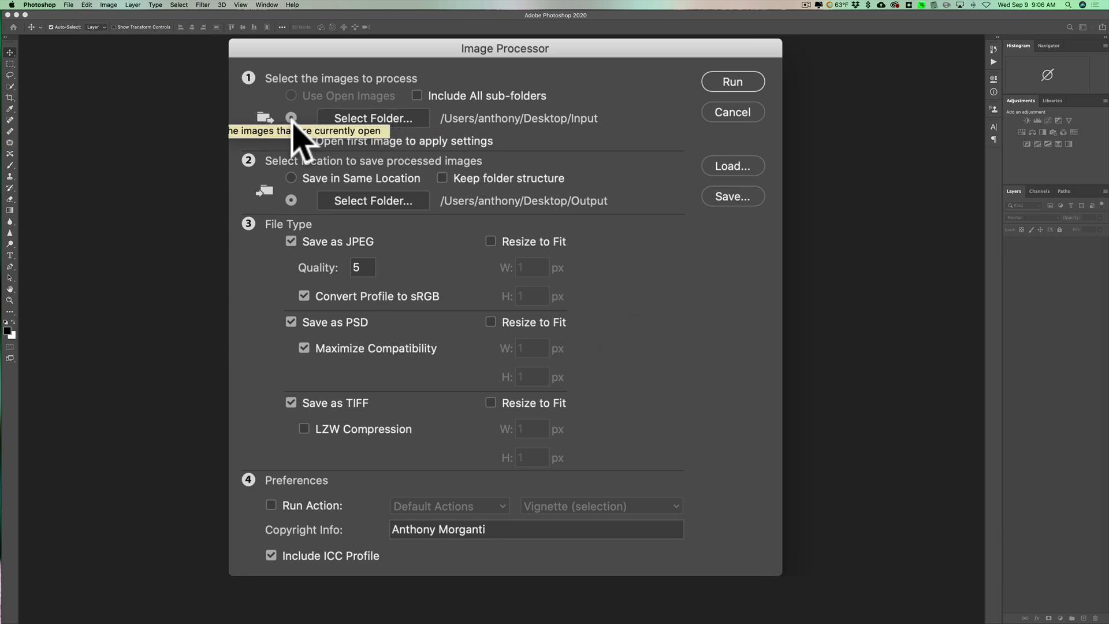
Set the Hero Images folder as the Image Processor source folder.
left_click(380, 117)
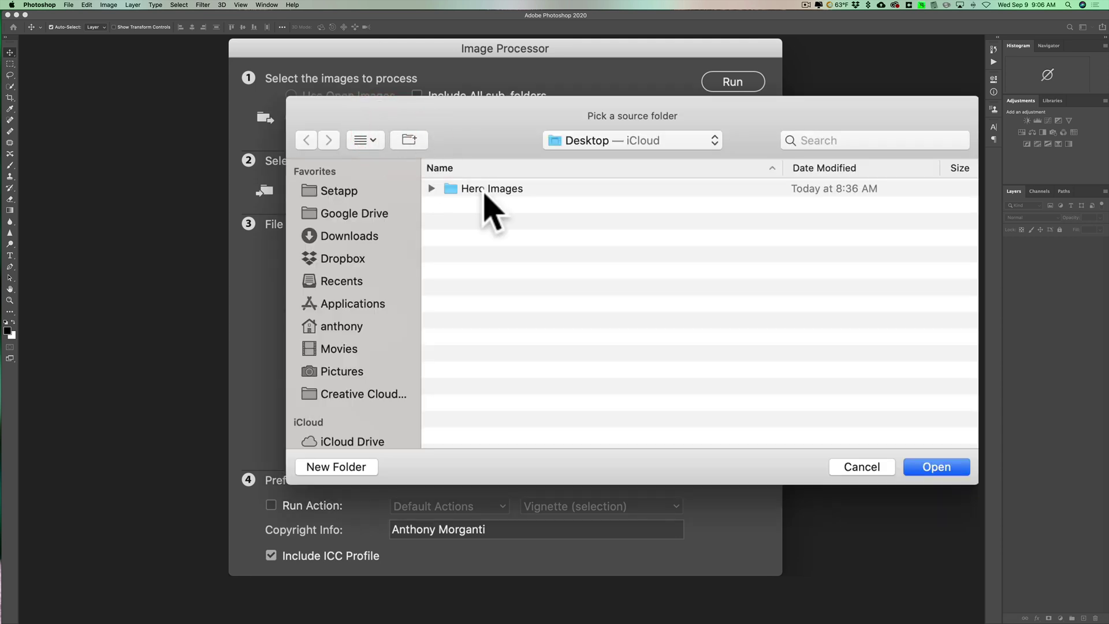
left_click(485, 192)
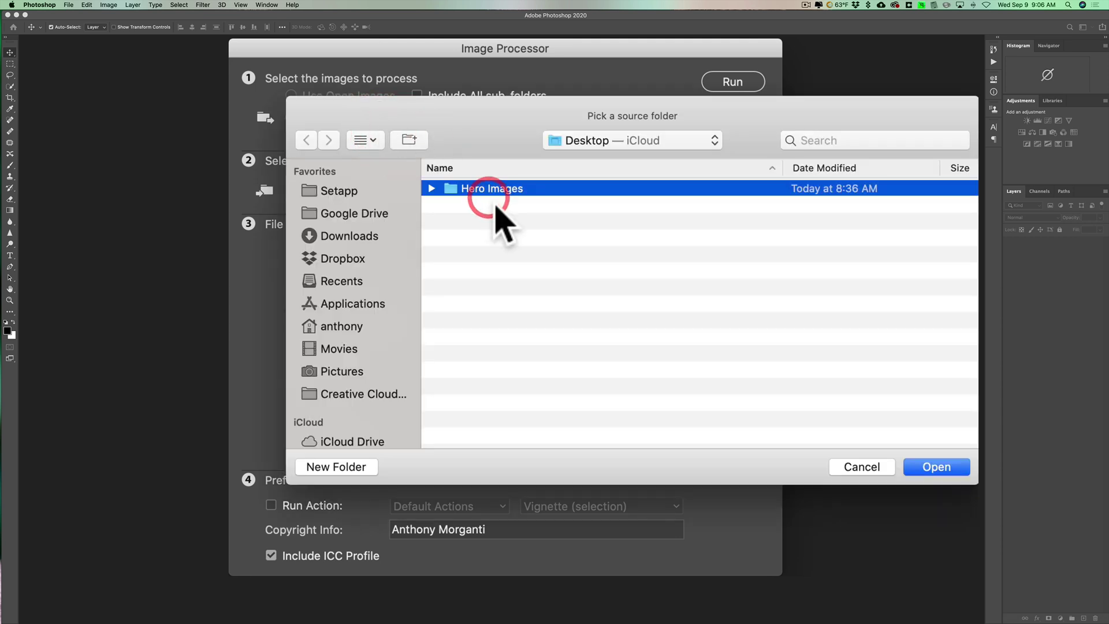
left_click(936, 465)
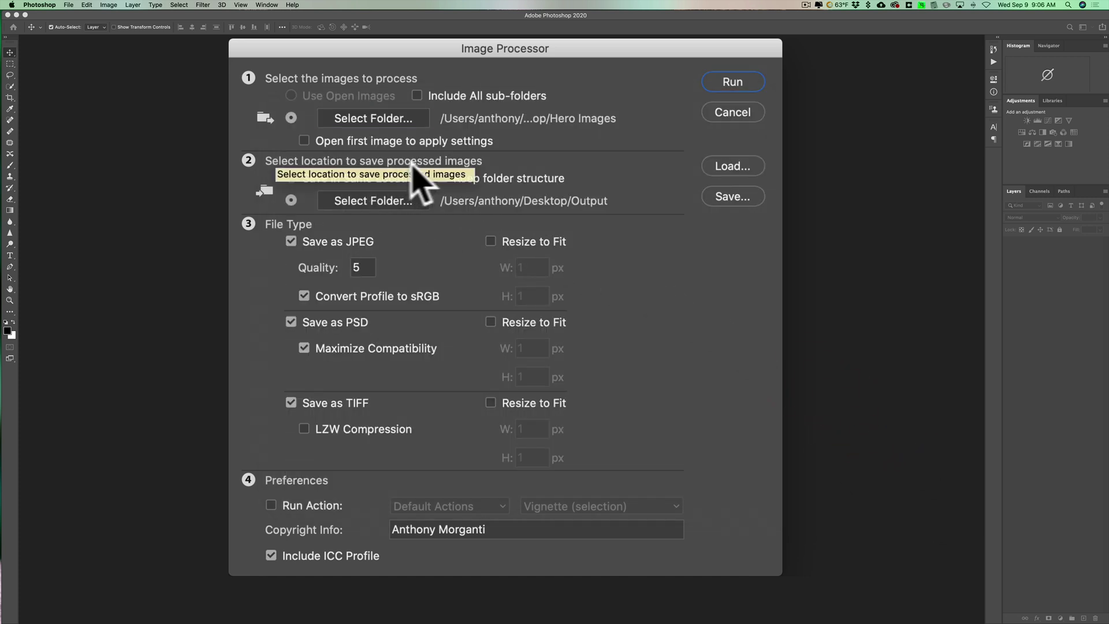
Create a new Newsletter folder on the Desktop as the destination.
left_click(368, 200)
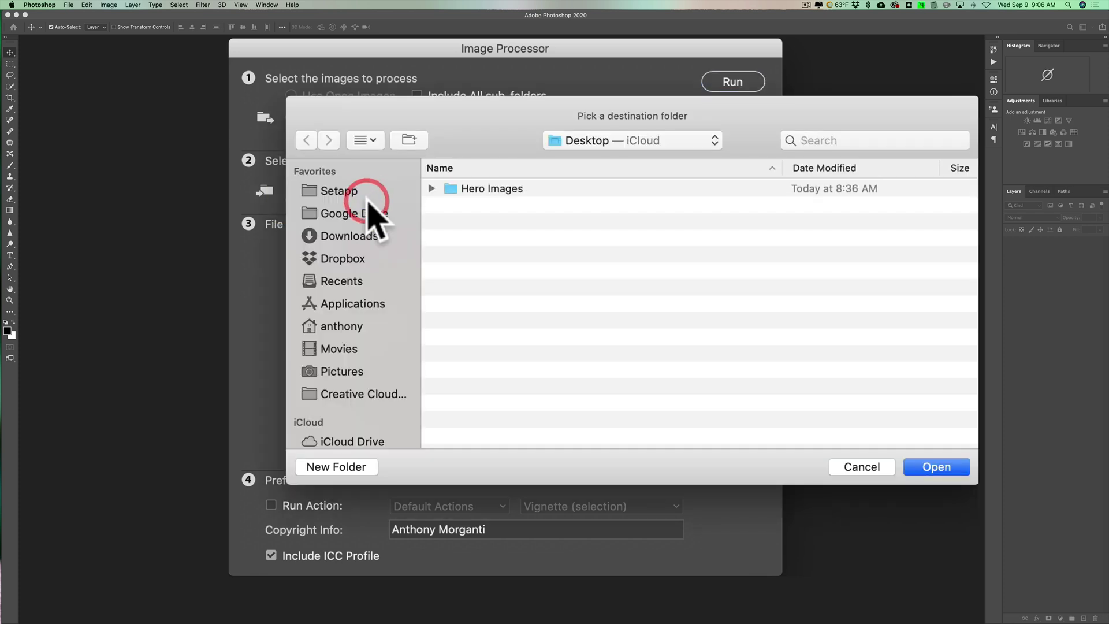
left_click(347, 467)
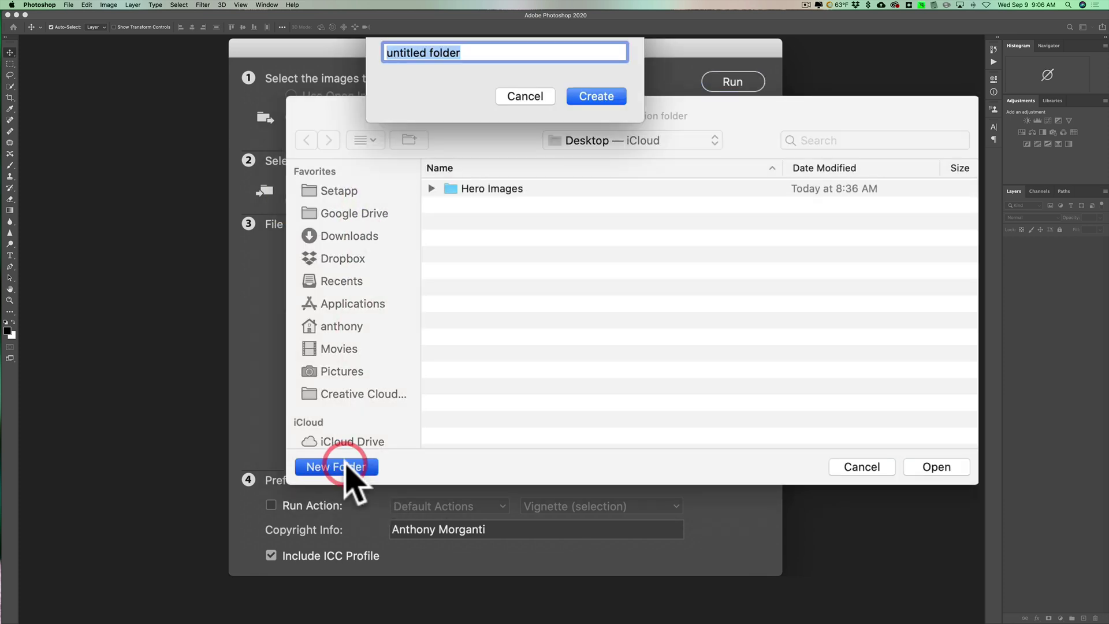
type("News")
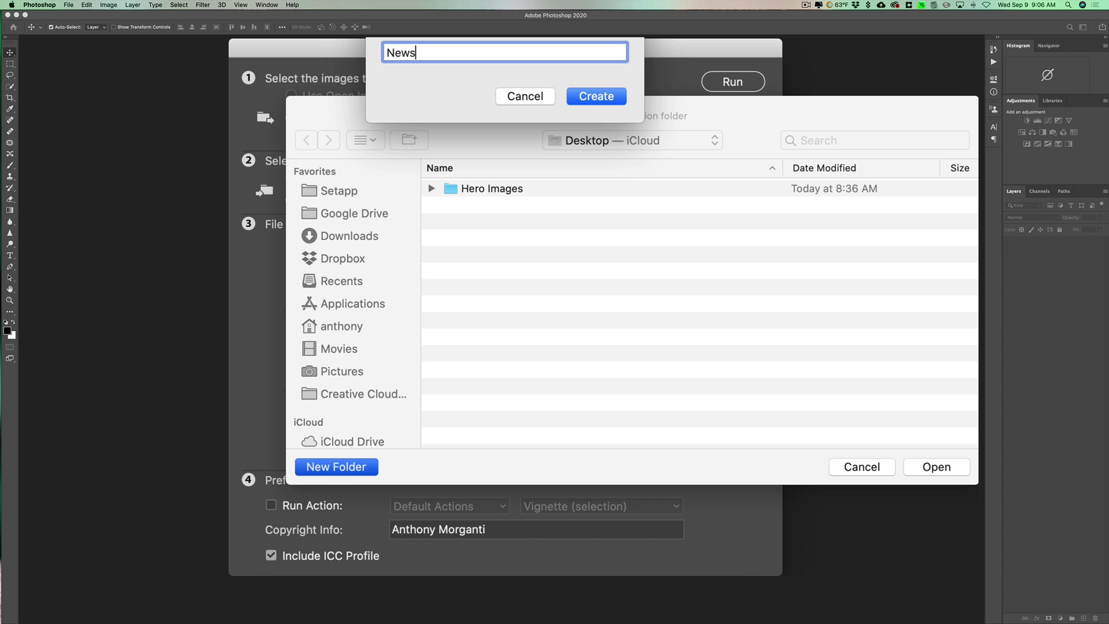
type("letter")
left_click(592, 99)
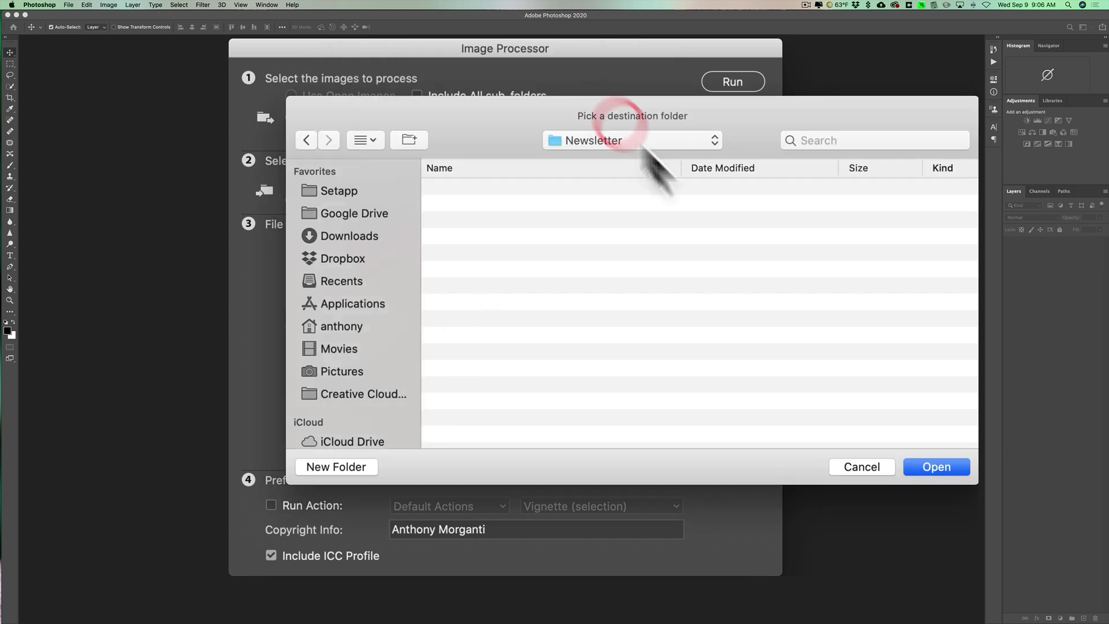
Confirm Newsletter as the destination folder and set JPEG quality to 10.
left_click(933, 465)
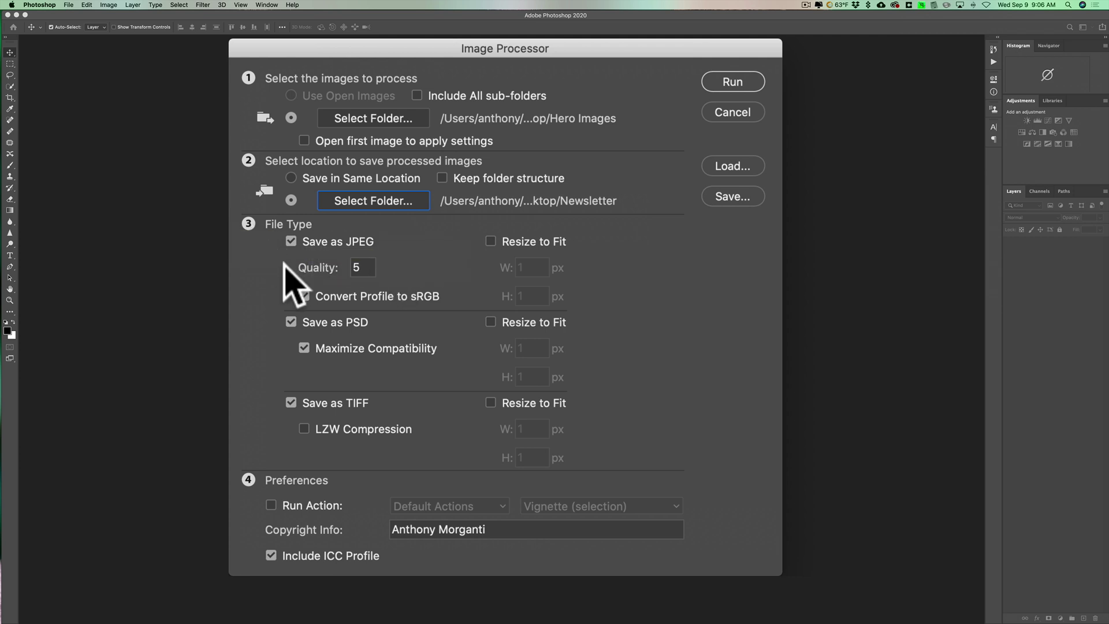
double_click(365, 263)
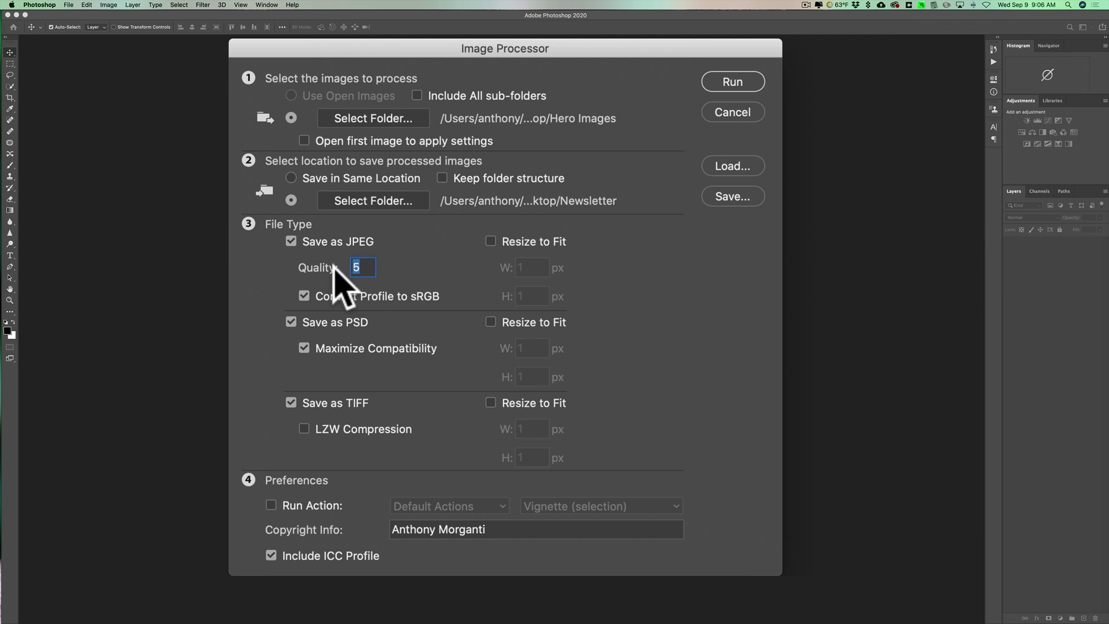
type("10")
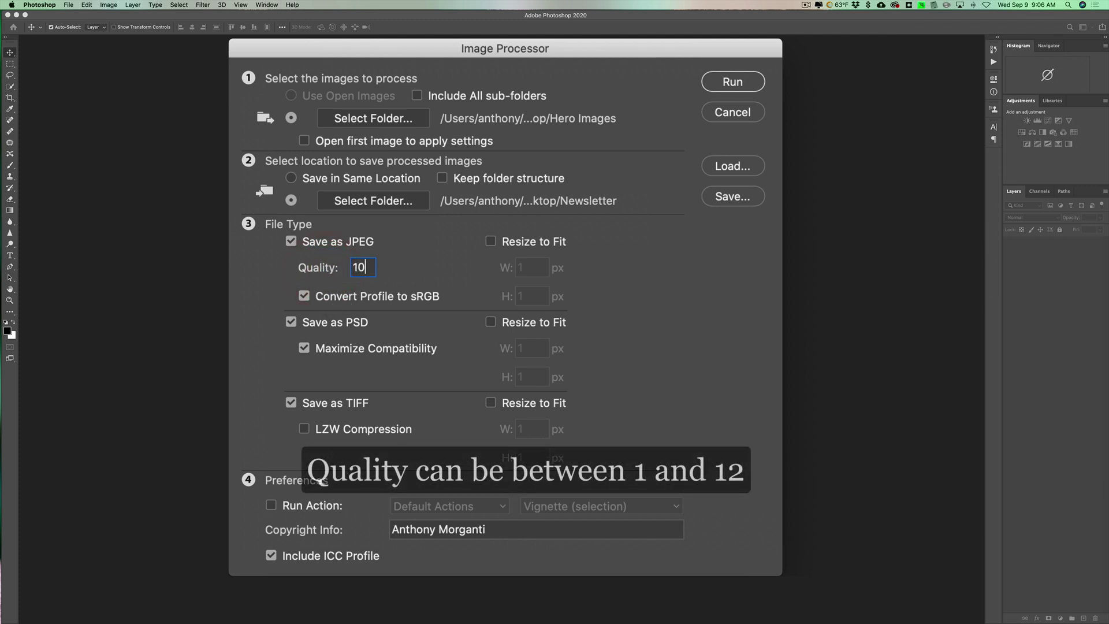
Enable Resize to Fit for JPEGs with width 800 px and height 450 px.
left_click(490, 241)
left_click(536, 267)
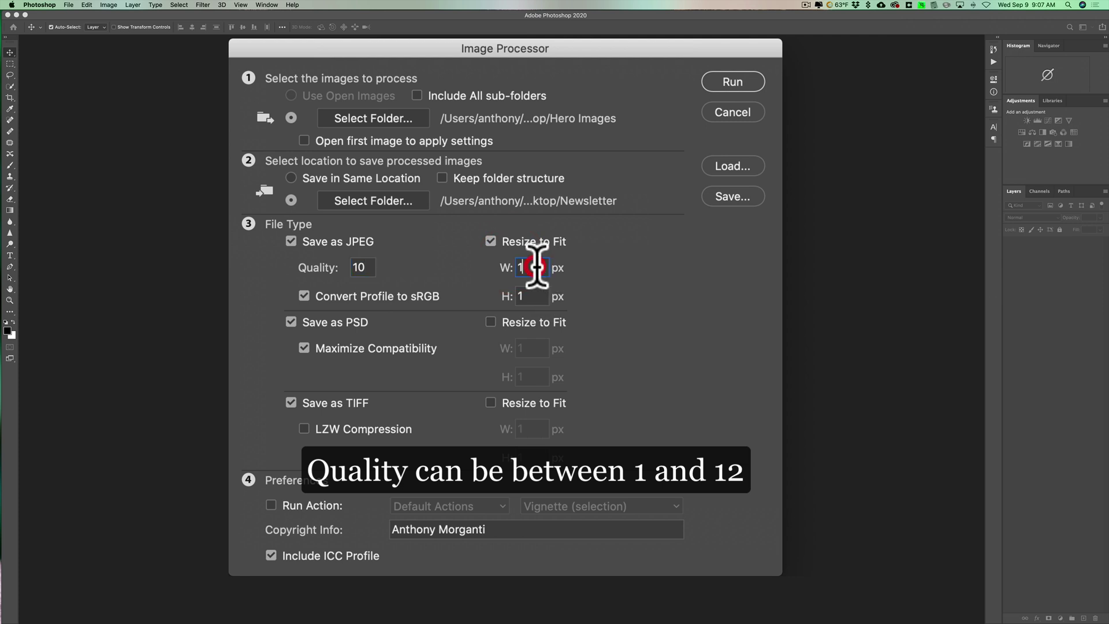
double_click(537, 267)
left_click(468, 262)
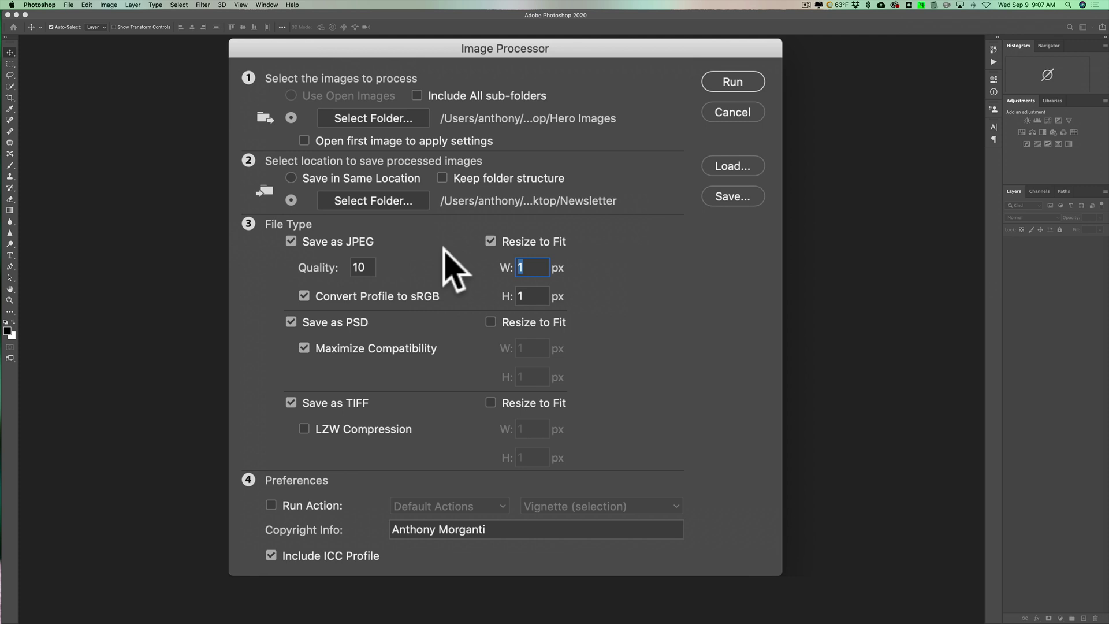
type("800")
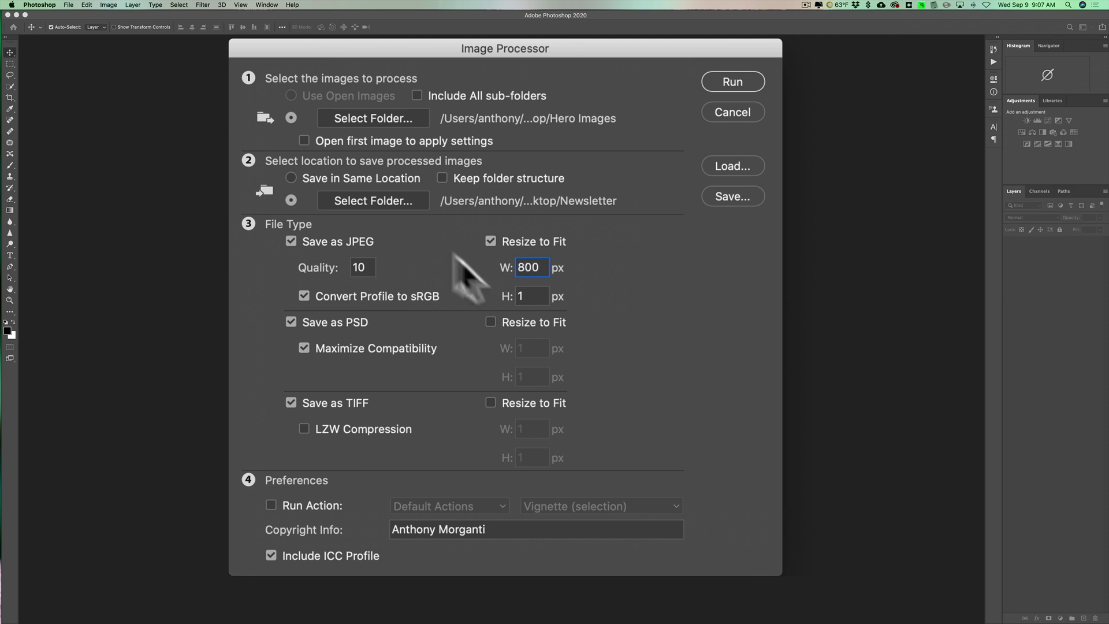
double_click(525, 296)
type("4")
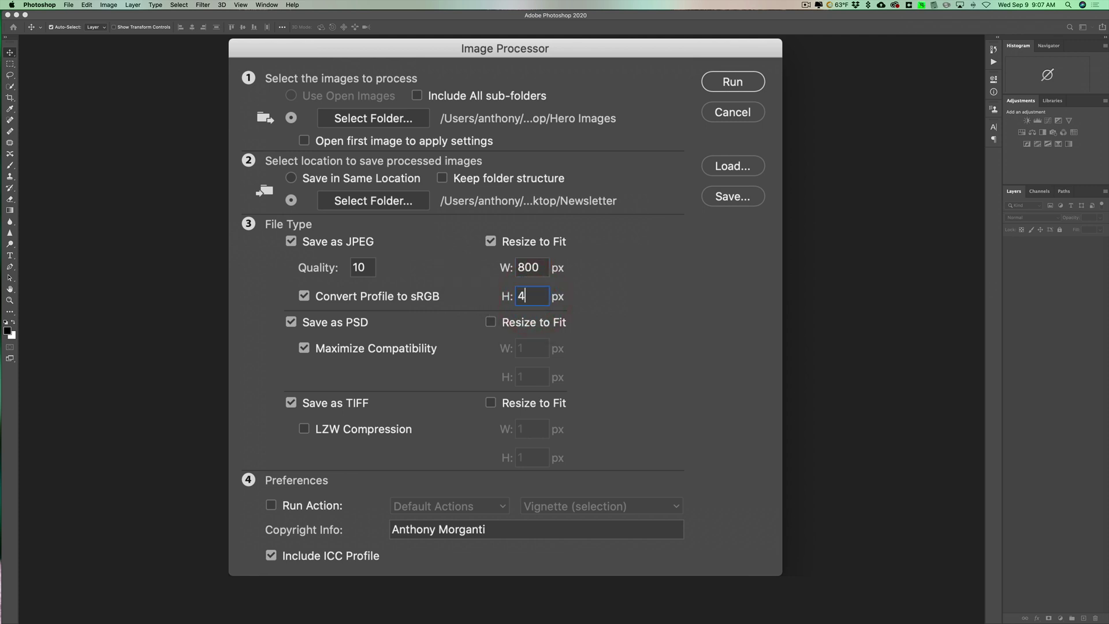
type("50")
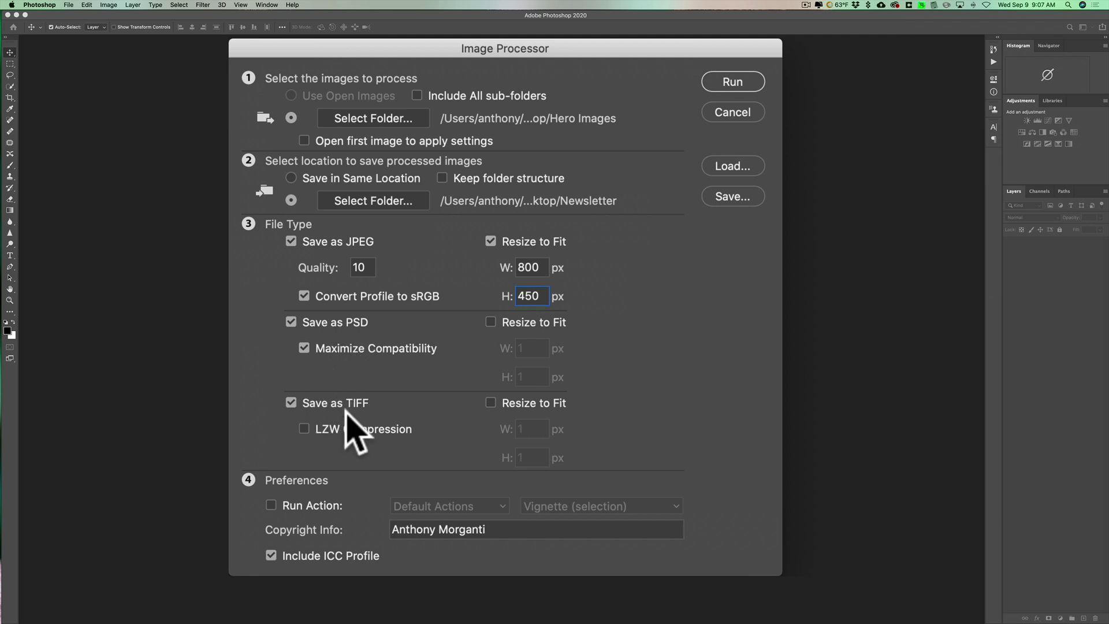
Uncheck Save as TIFF and Save as PSD so only JPEGs are saved.
left_click(291, 402)
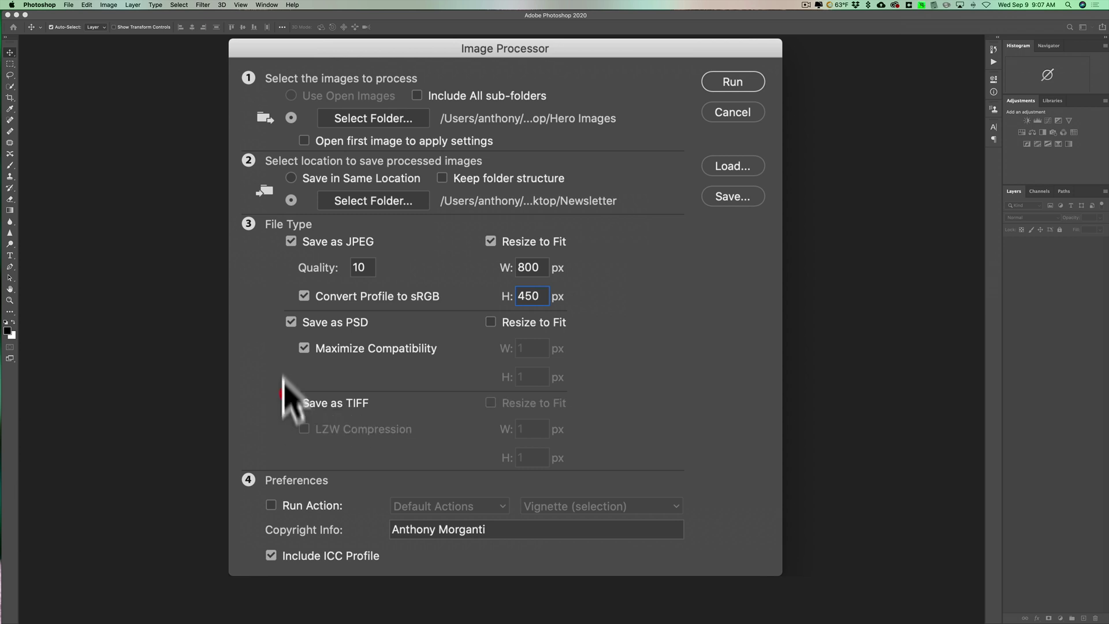
left_click(291, 321)
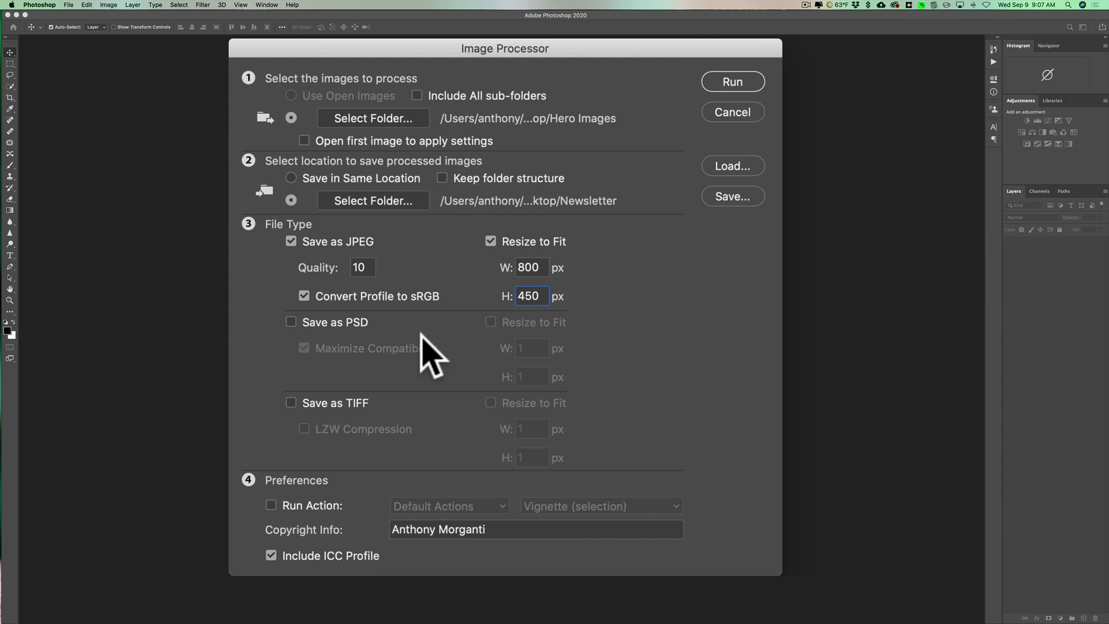
Leave Run Action off after checking the action list, then run the batch on Hero Images.
left_click(271, 505)
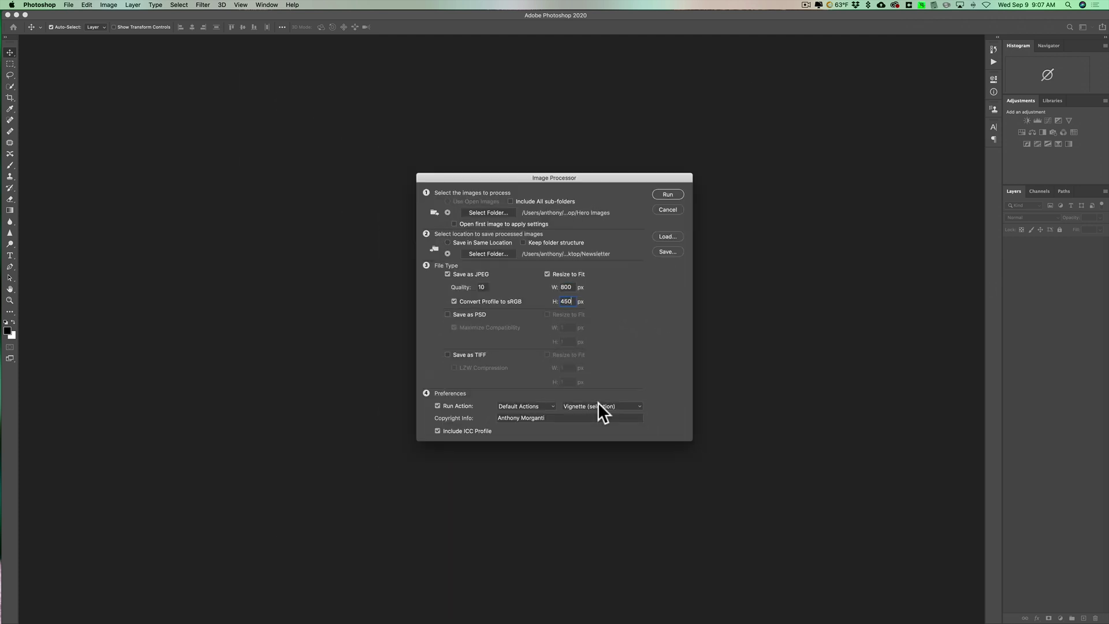
left_click(618, 506)
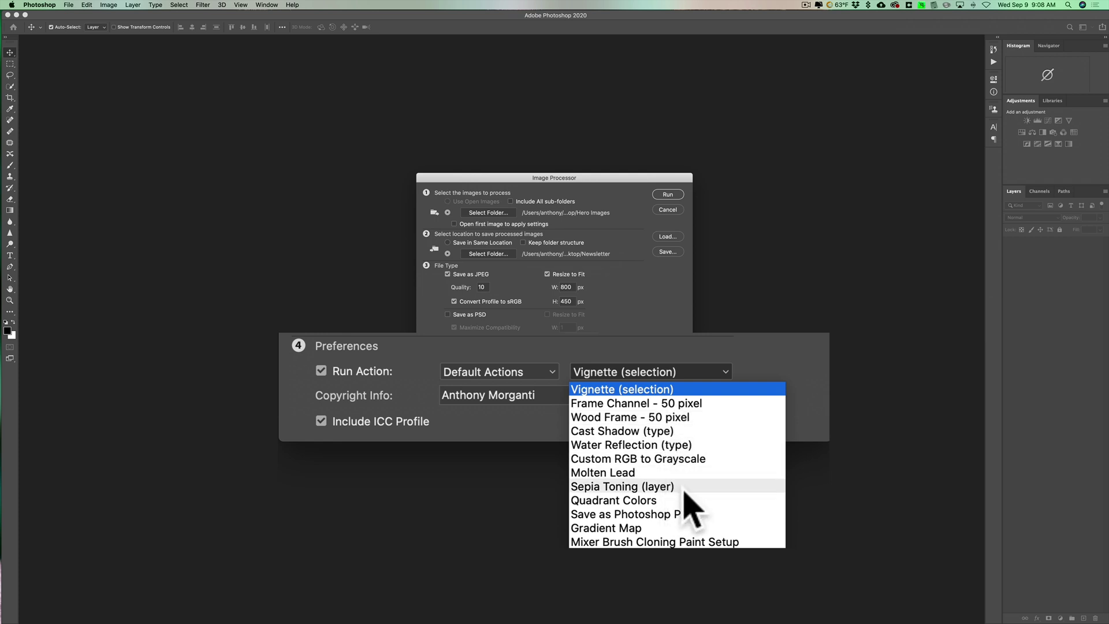
left_click(542, 349)
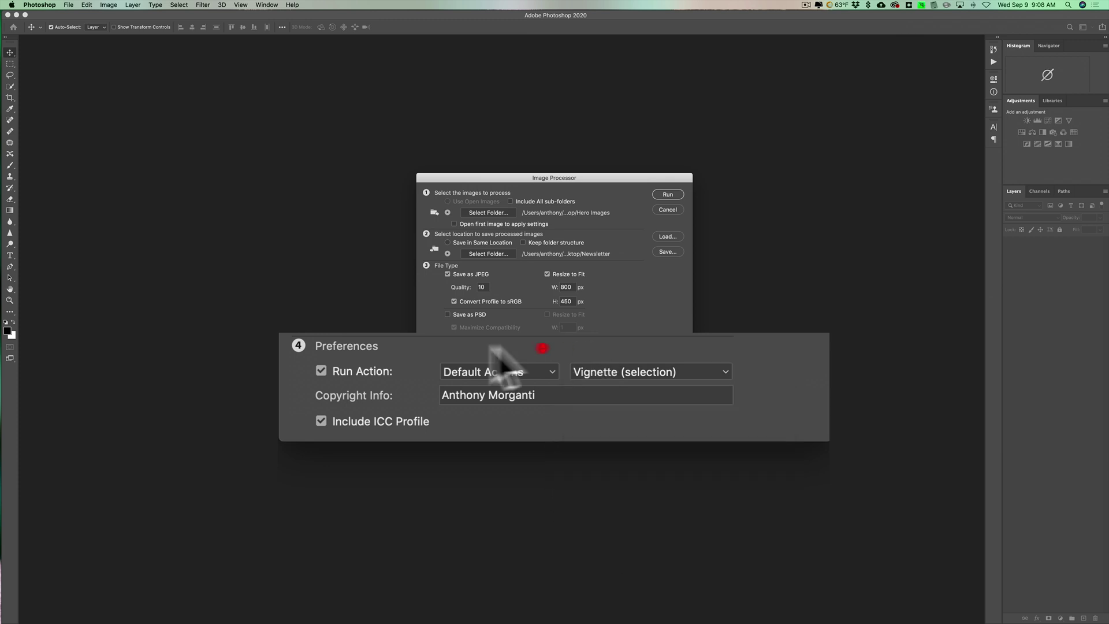
left_click(321, 371)
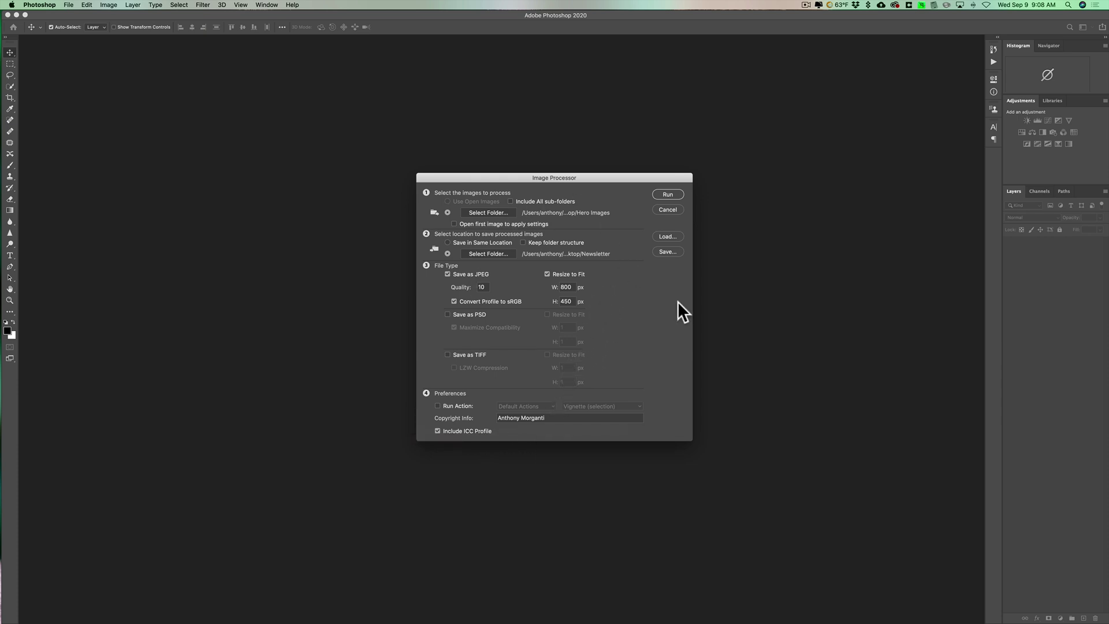
left_click(669, 194)
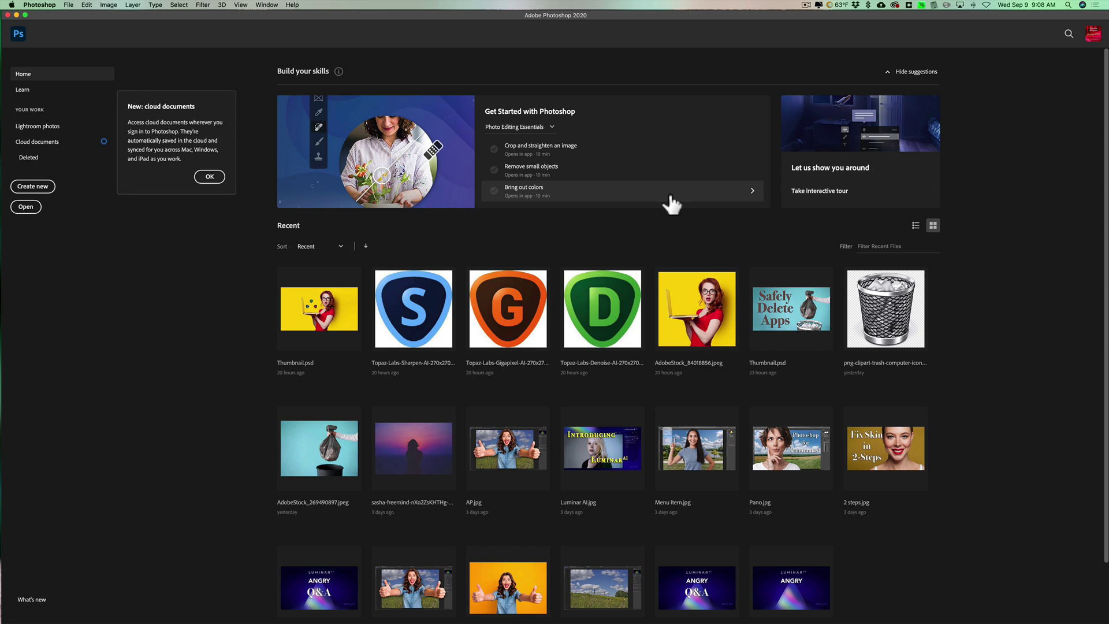
Minimize Photoshop, place Newsletter beside Hero Images, and open its JPEG subfolder.
left_click(16, 14)
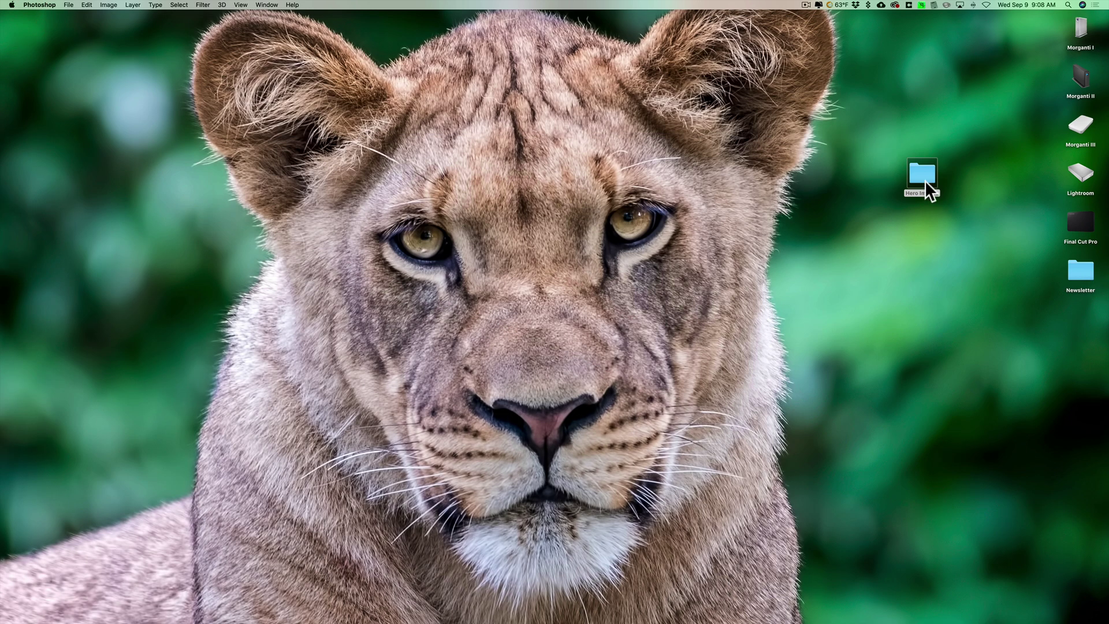
left_click_drag(906, 126, 918, 118)
left_click_drag(1083, 276, 864, 178)
double_click(865, 178)
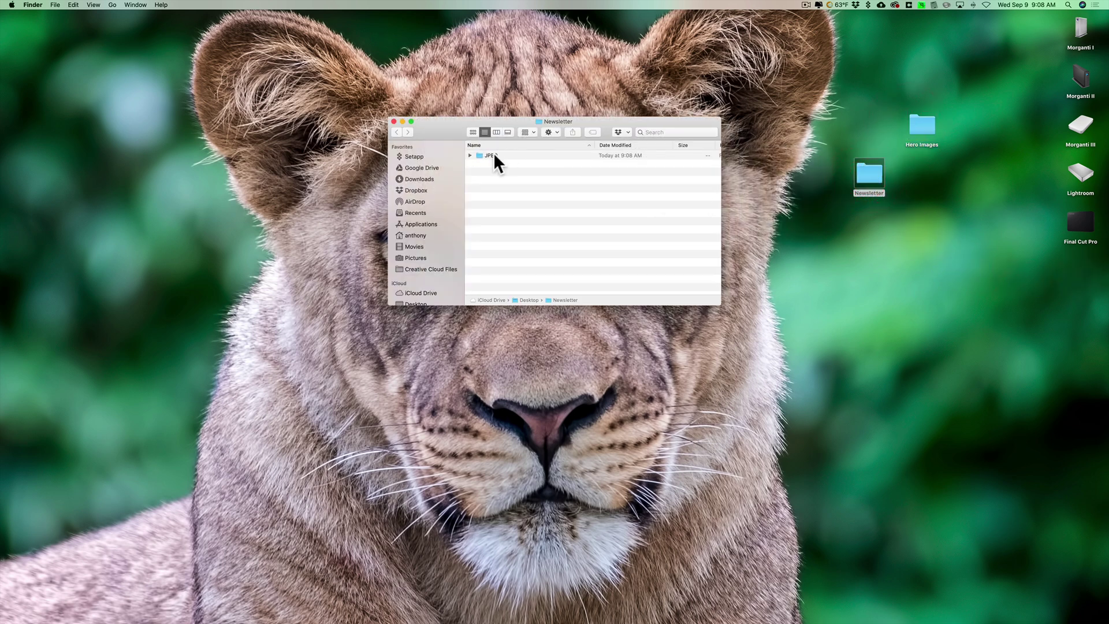
double_click(494, 155)
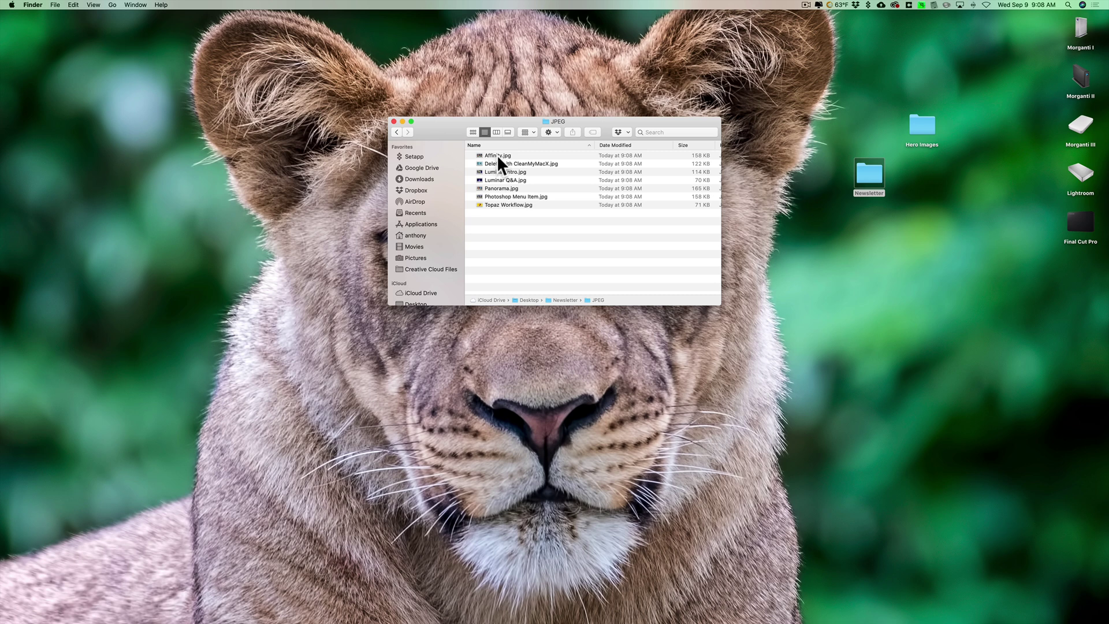
Preview Affinity.jpg and confirm in its Info window that it is 800×450 pixels.
left_click(497, 156)
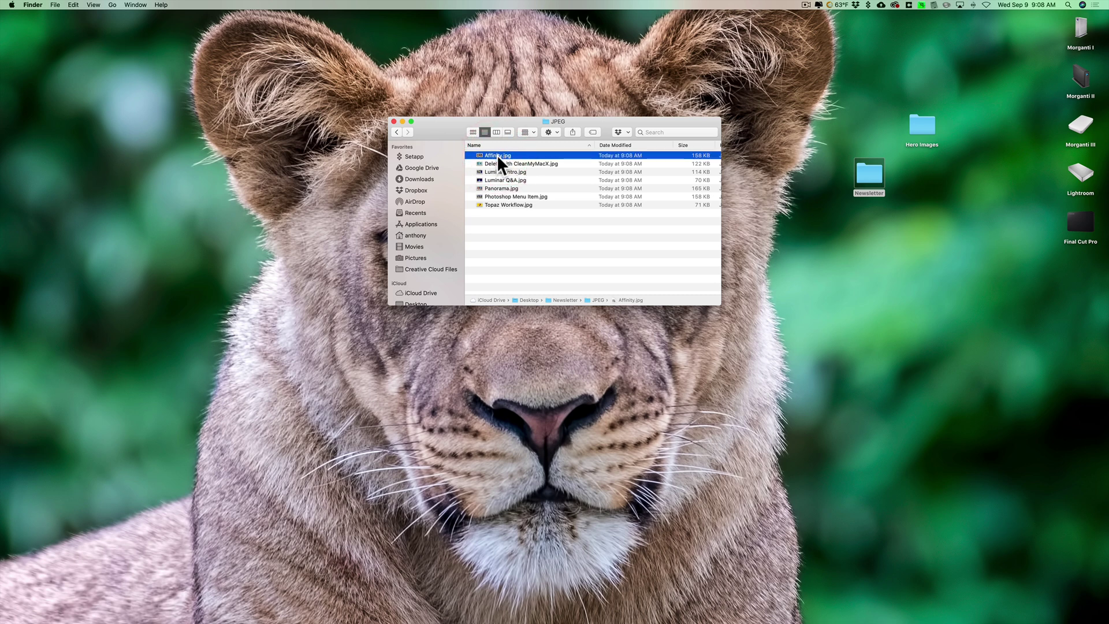
double_click(497, 155)
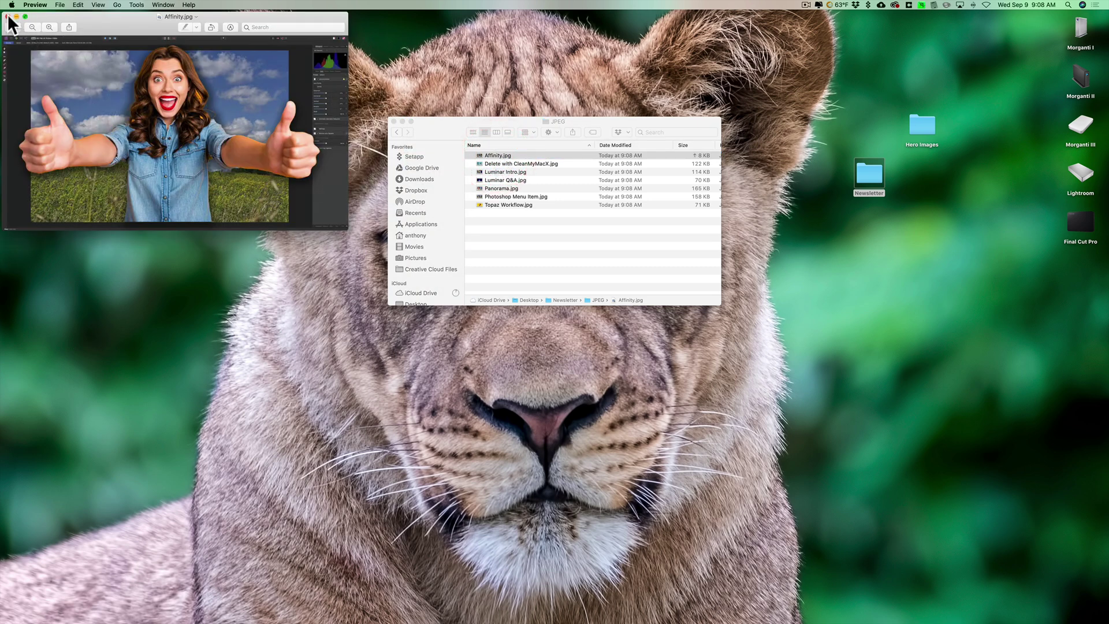
left_click(7, 16)
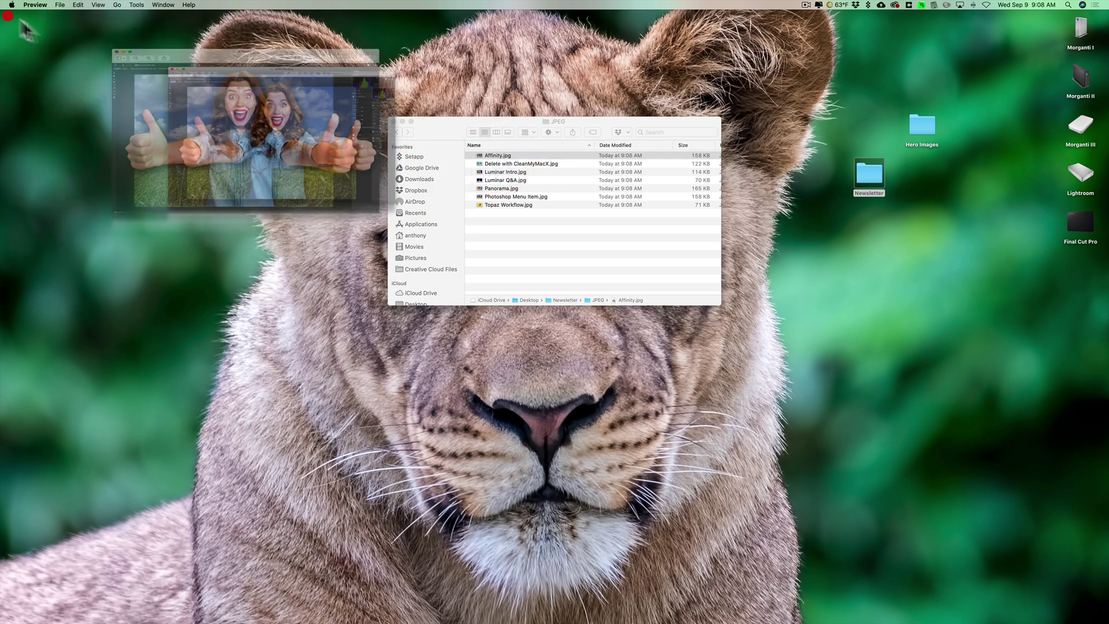
left_click(499, 155)
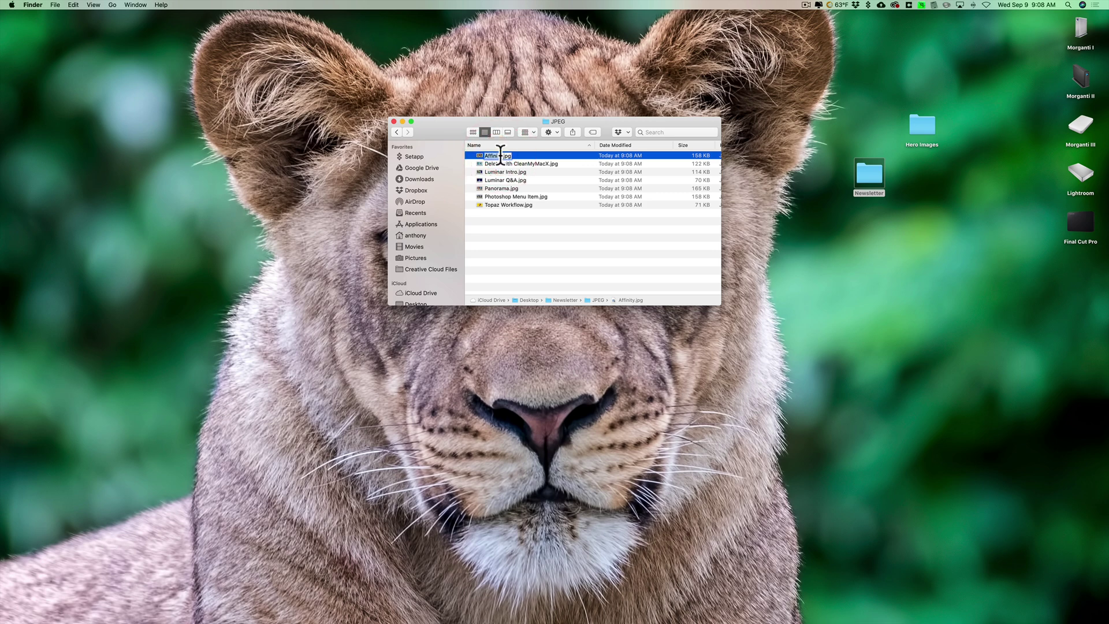
key("super+i")
left_click_drag(53, 20, 498, 81)
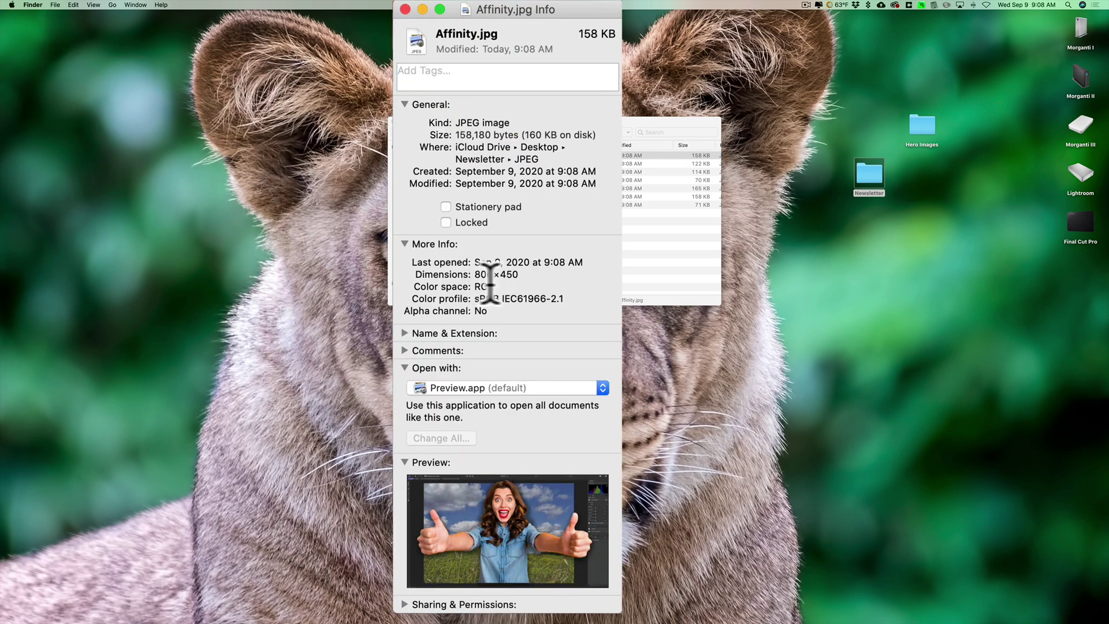
left_click(405, 9)
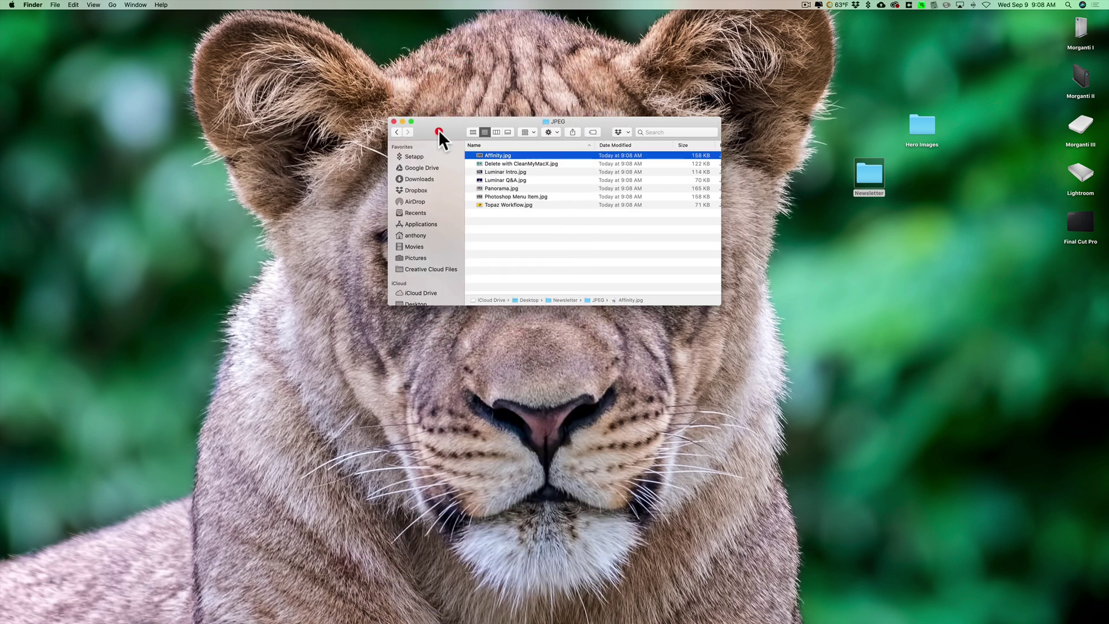